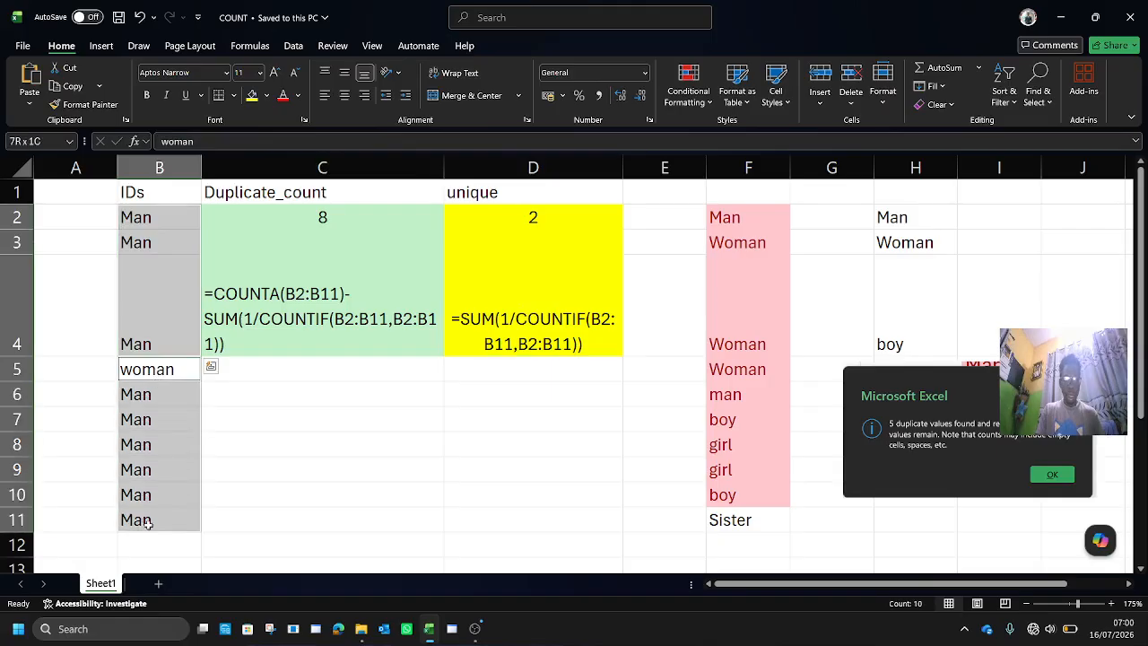
- Enter the formula =1/1 in cell C7
click(362, 400)
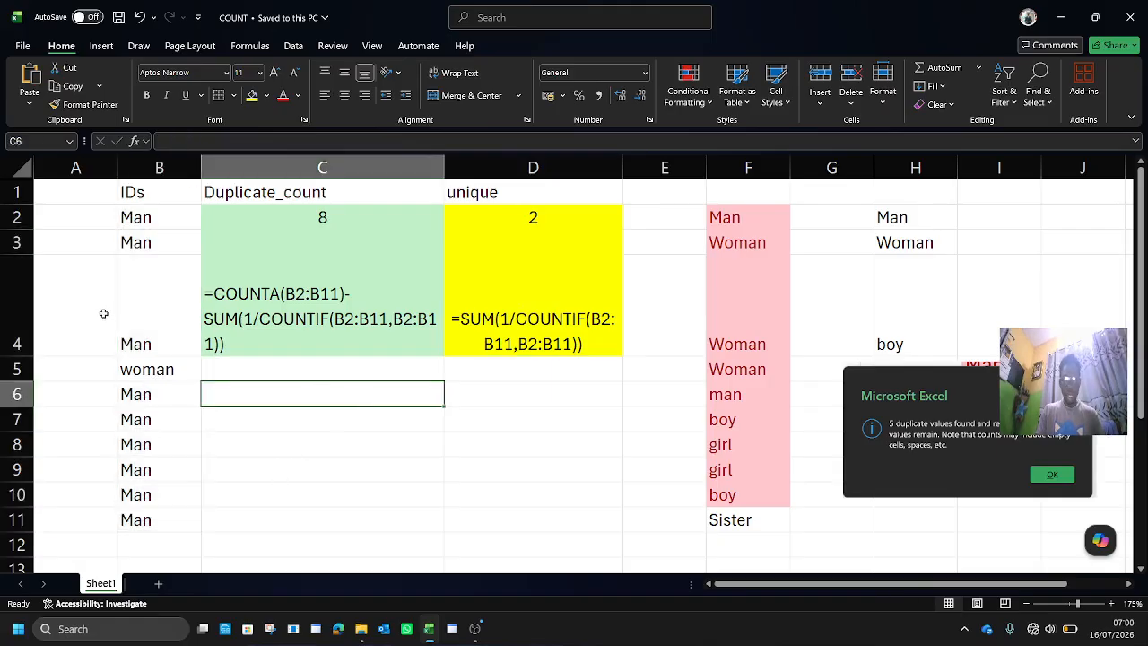
click(154, 371)
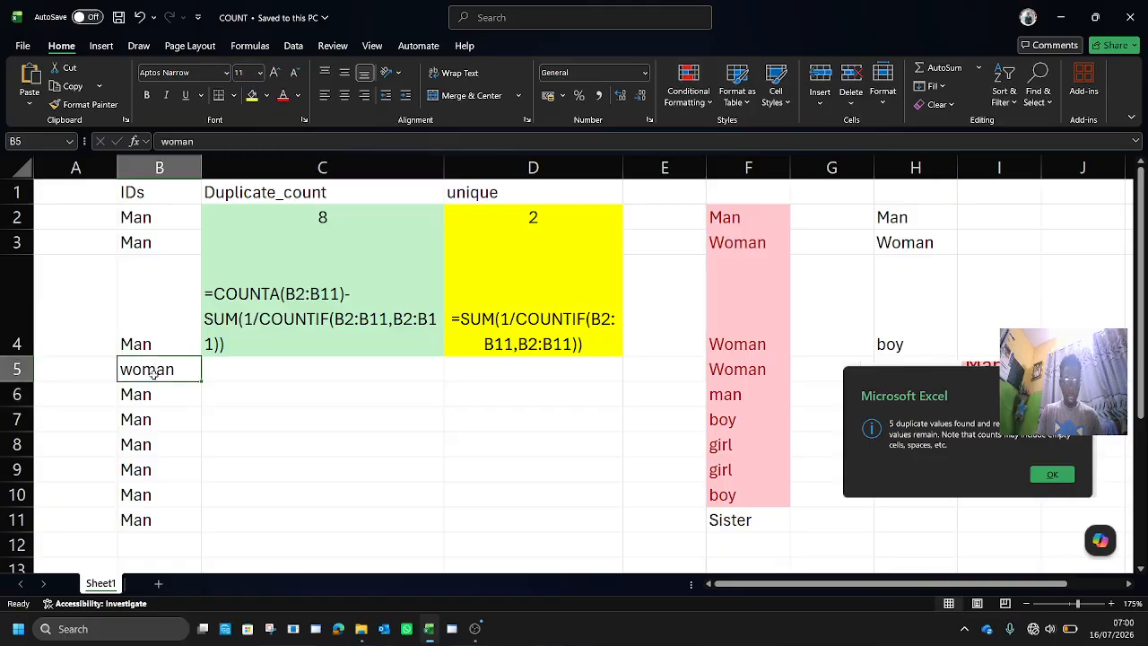
click(312, 411)
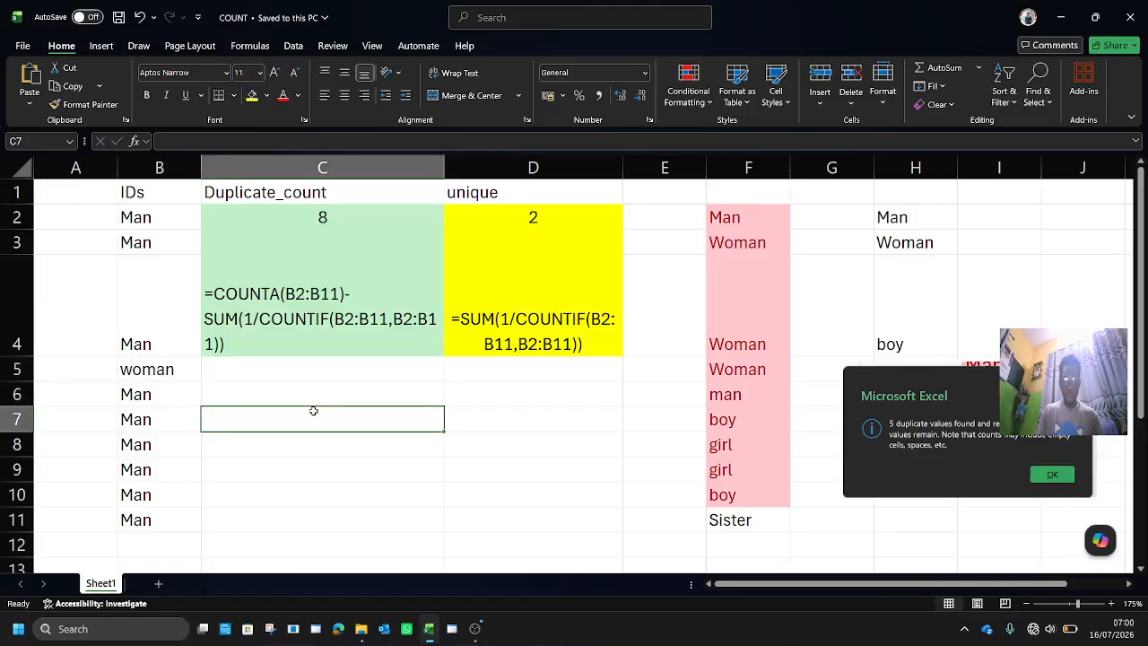
text(=1/1)
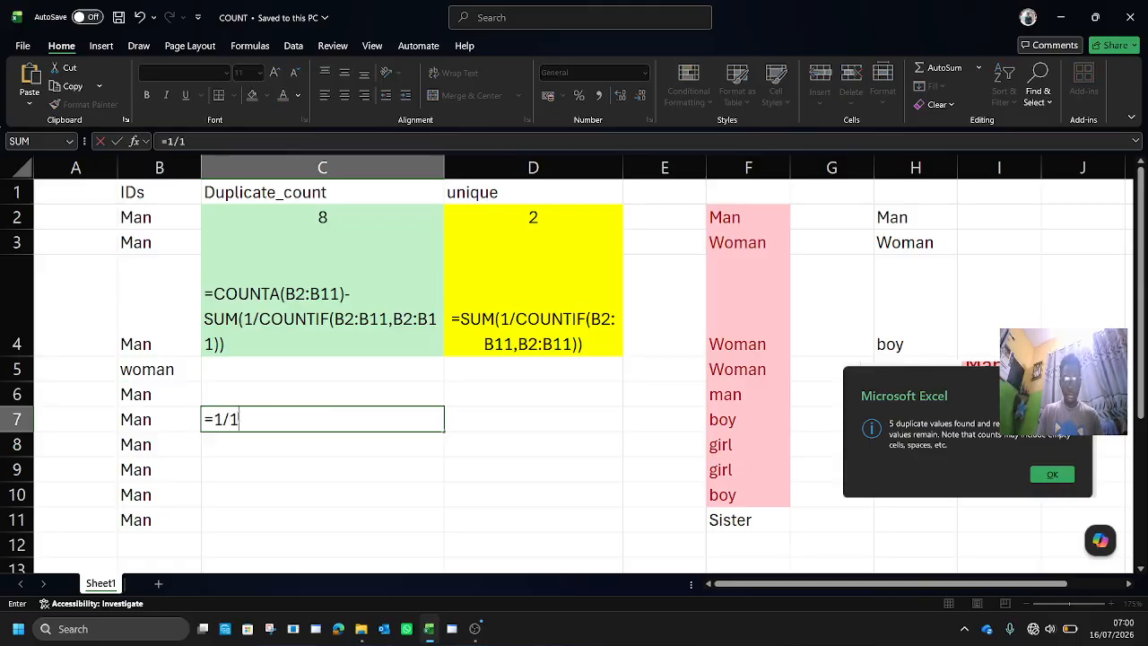
click(230, 418)
key(Return)
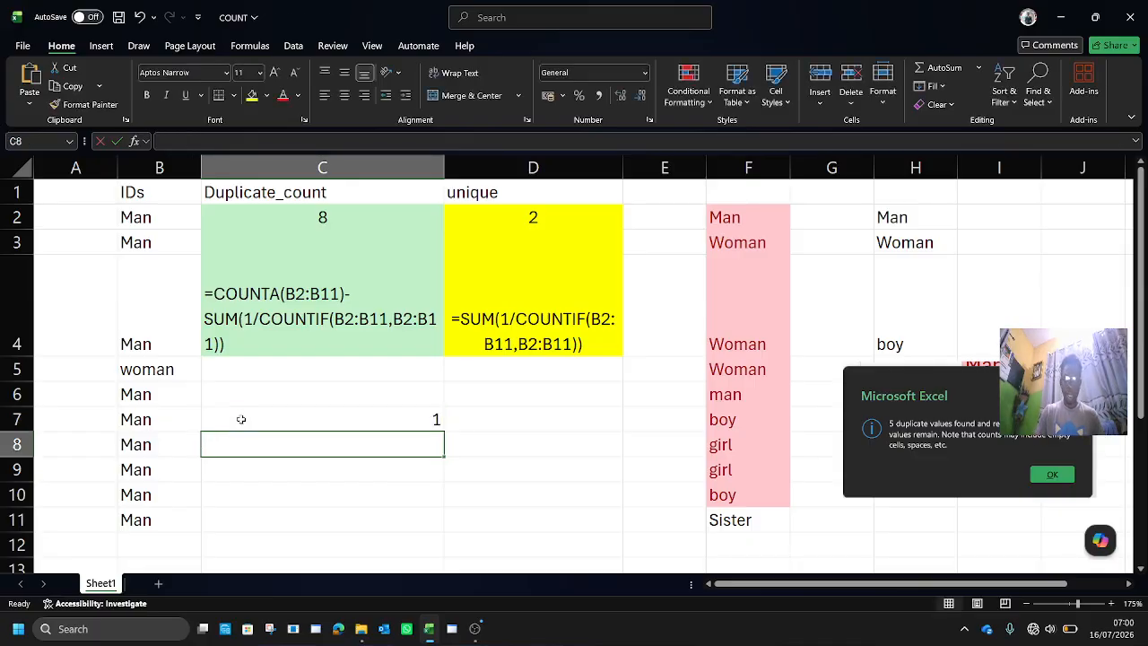
- Change the trial formula in cell C7 to =1/9
click(300, 411)
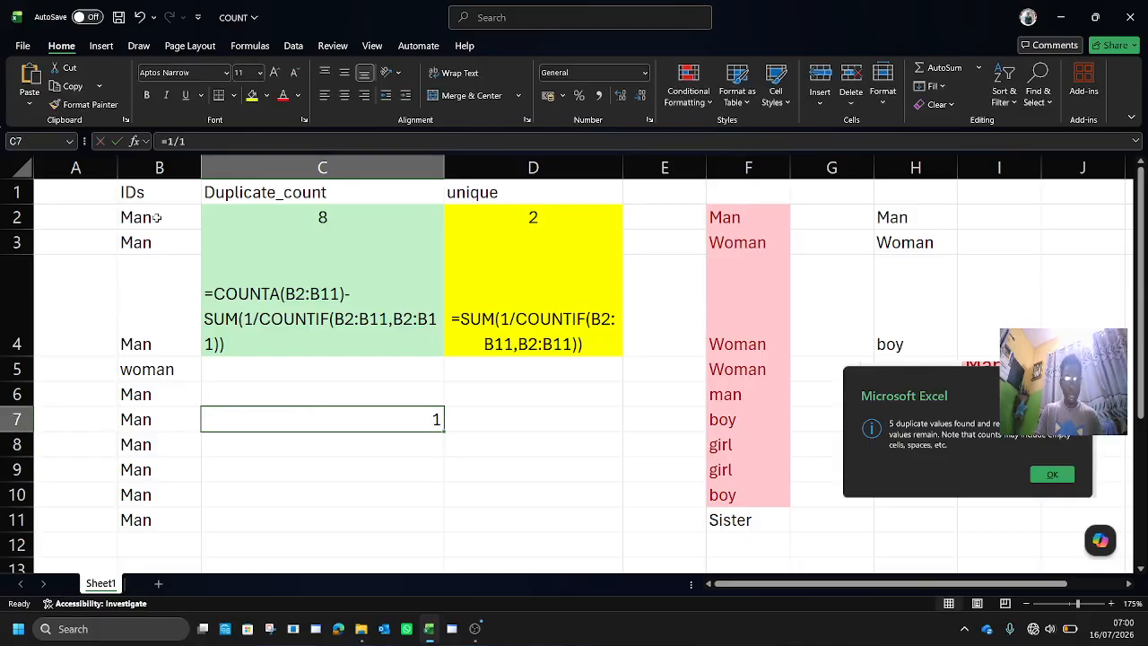
drag(157, 217, 144, 244)
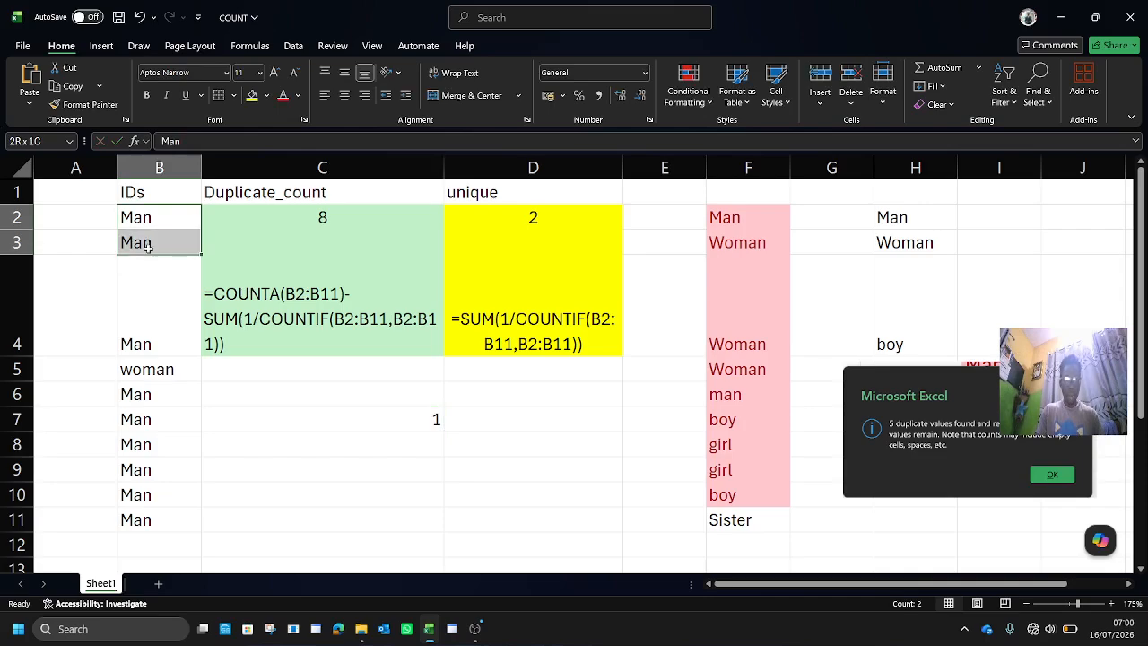
click(315, 414)
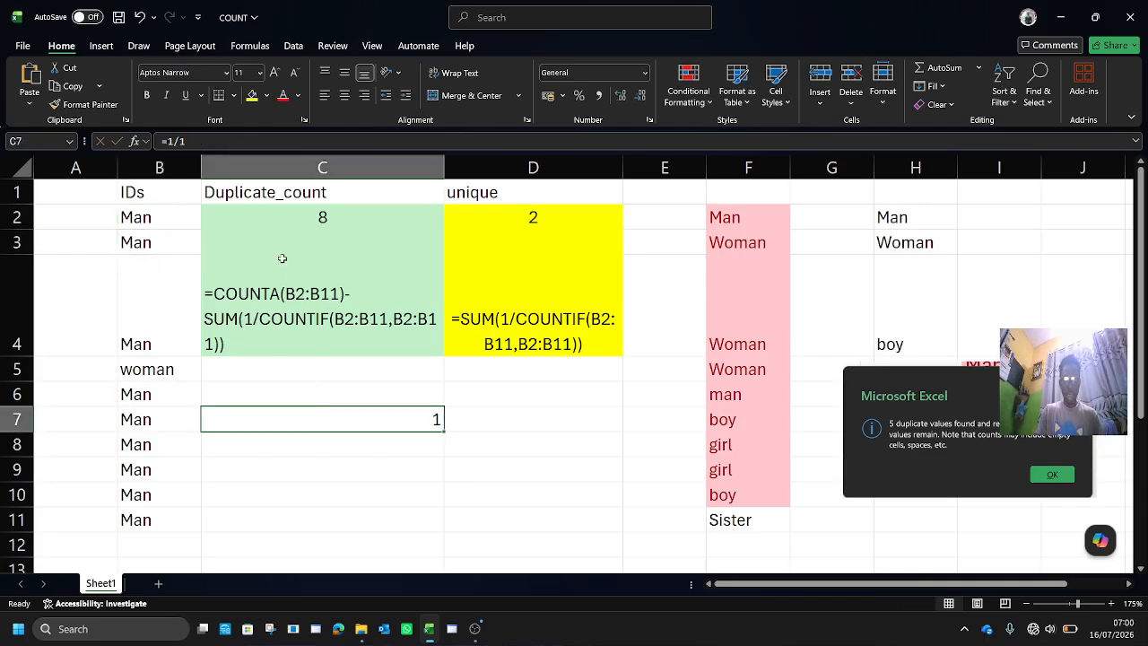
click(205, 143)
key(BackSpace)
text(9)
key(ctrl+Return)
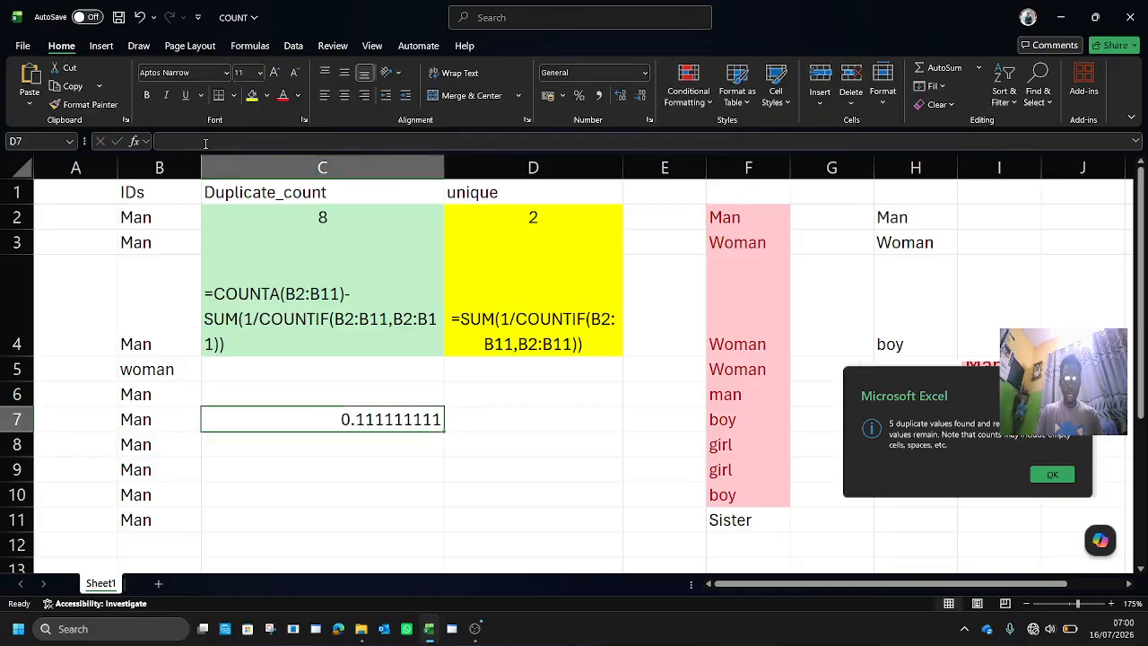
- Enter 9 in cell C8 and multiply it by the fraction above with =C7*C8 in cell D8
click(405, 449)
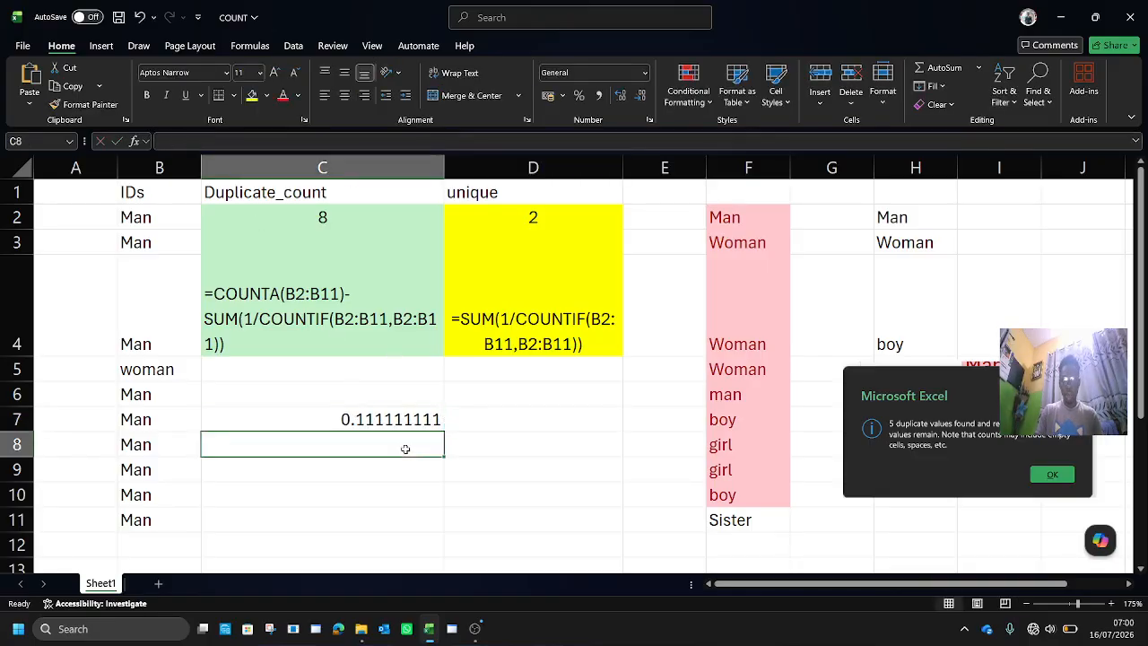
text(9)
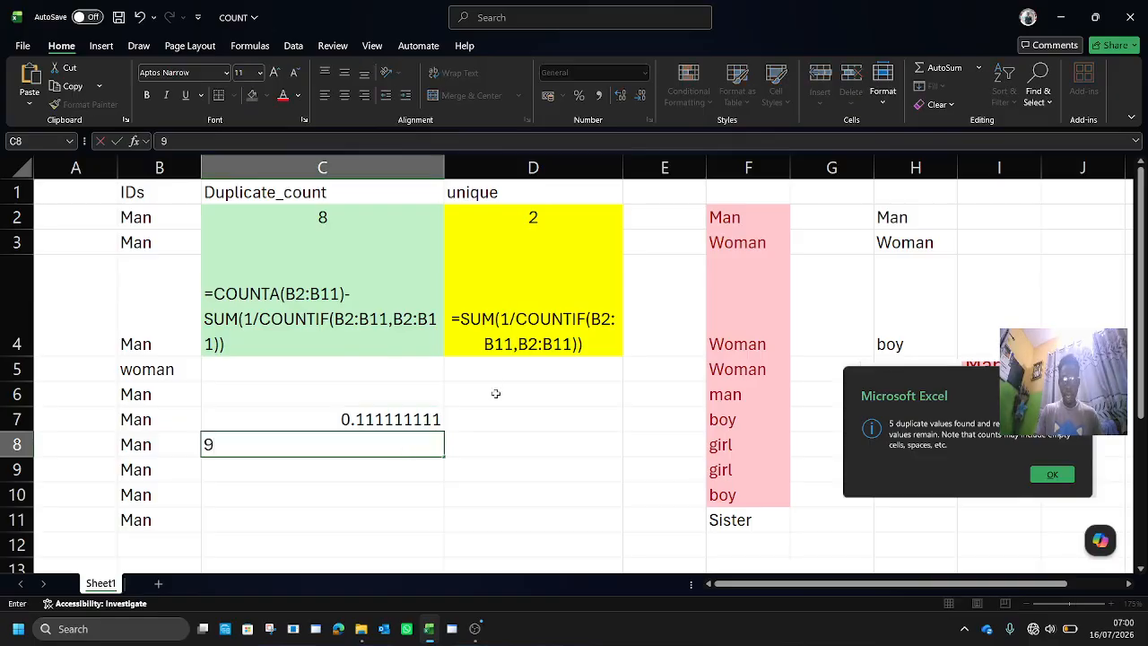
click(515, 434)
text(=)
key(Up)
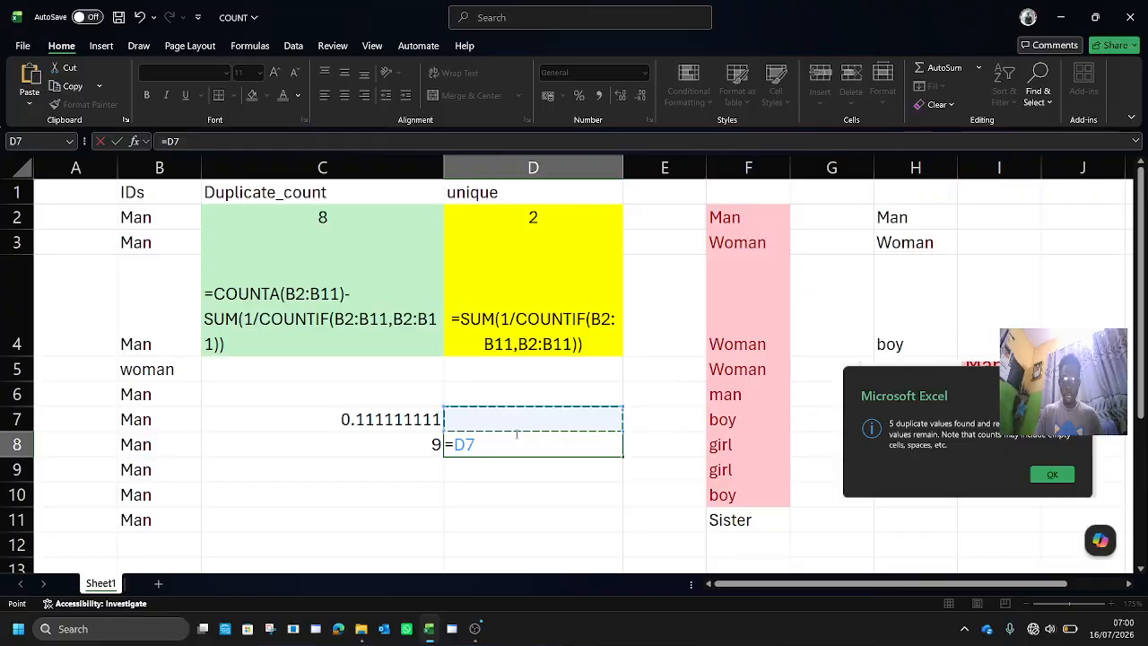
key(Left)
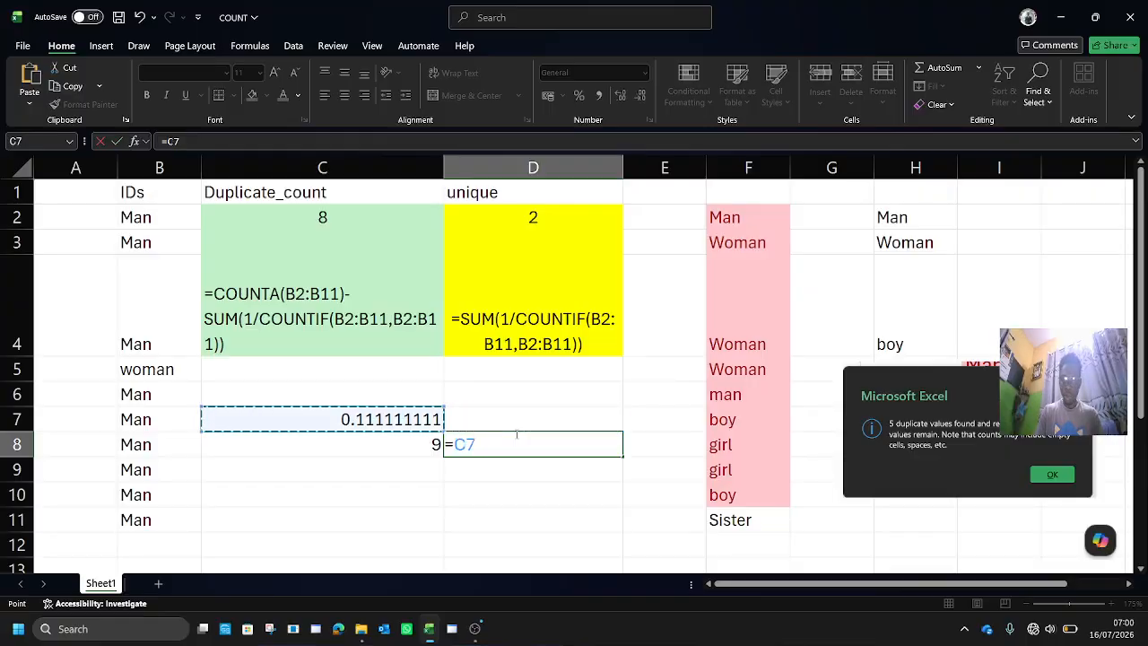
text(*)
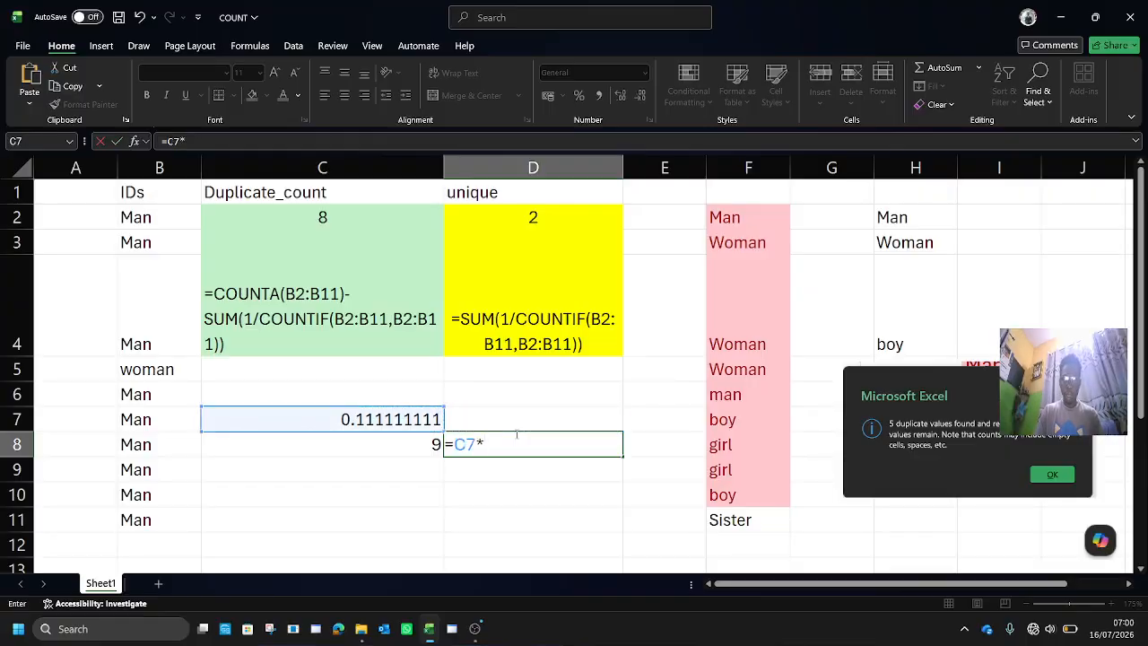
key(Left)
key(Return)
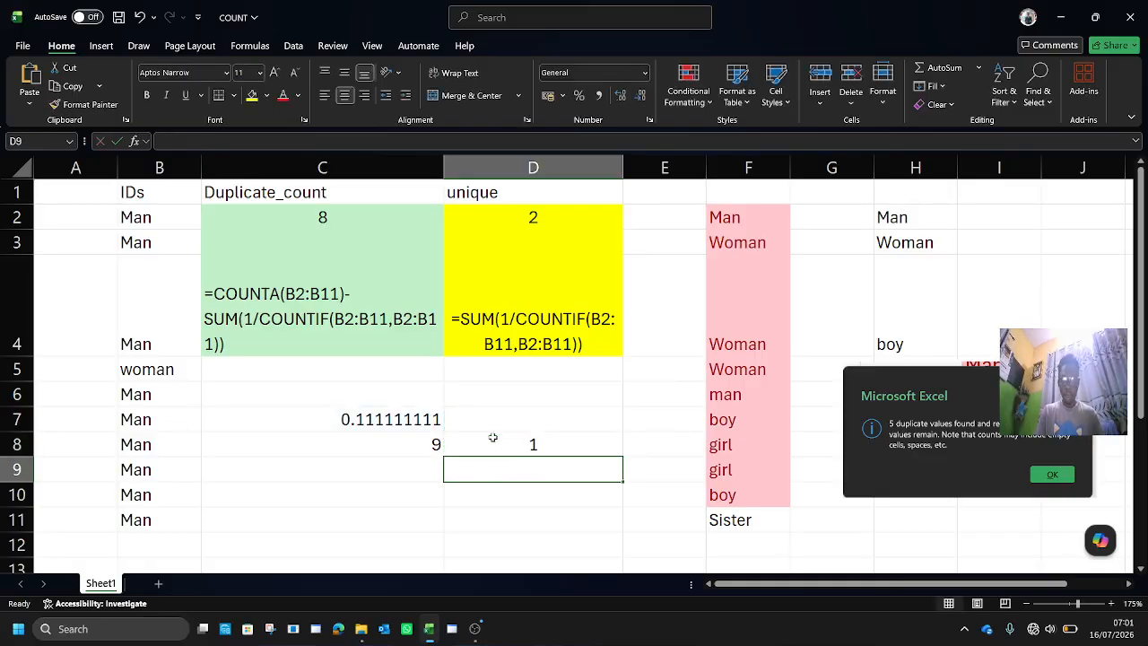
- Clear the trial calculations from the range C6:D9
drag(375, 404, 506, 464)
key(Delete)
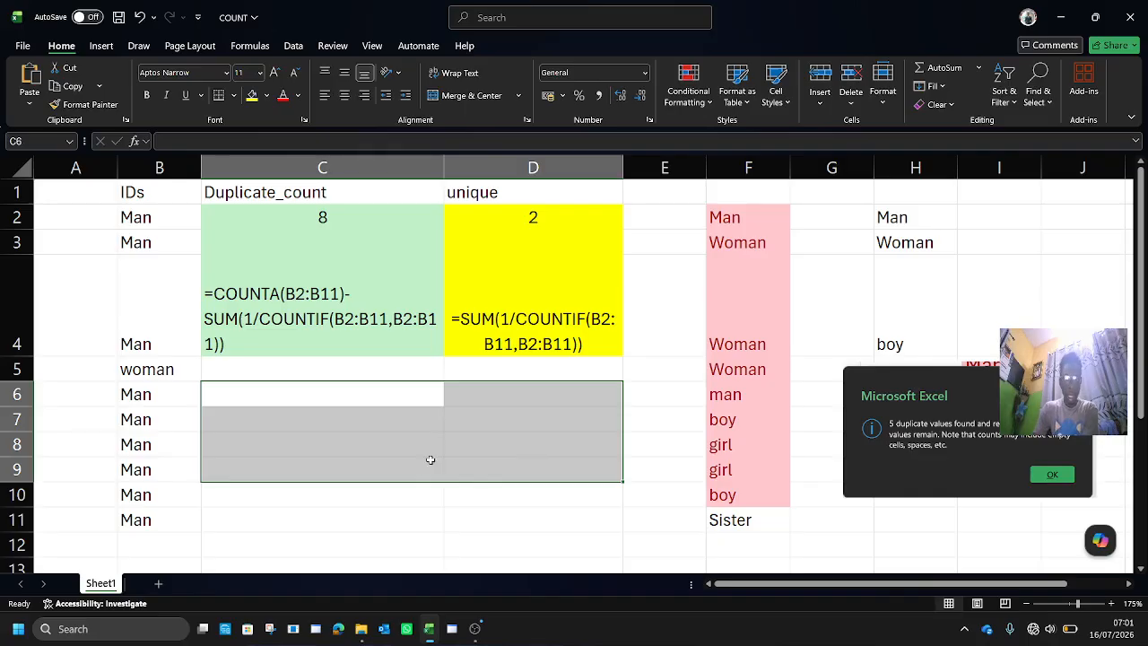
click(496, 370)
scroll(626, 405, down, 1)
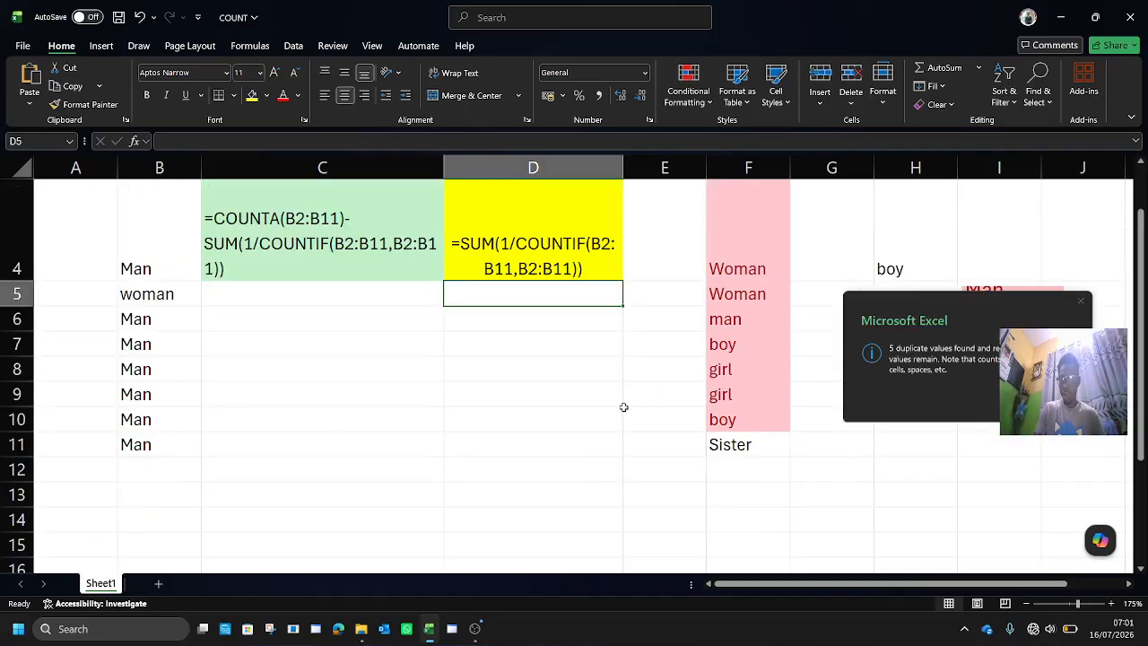
scroll(539, 385, up, 1)
click(349, 399)
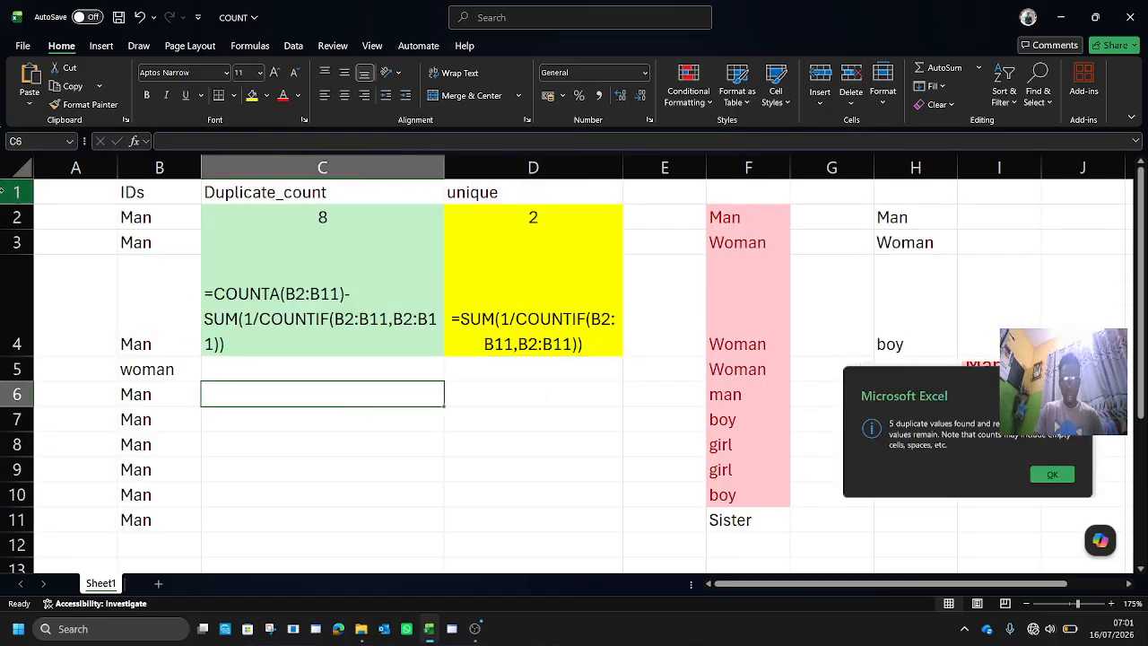
- Copy the IDs list with its header from B1:B11 into a new sheet, starting at cell C1
drag(132, 205, 133, 520)
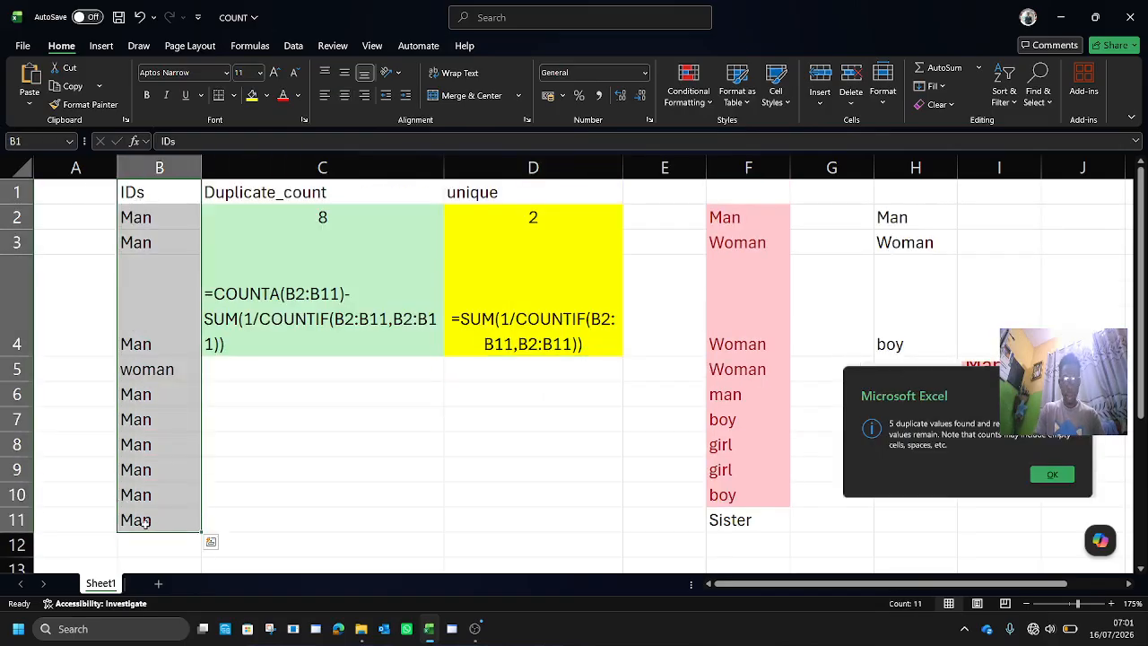
key(ctrl+c)
click(157, 582)
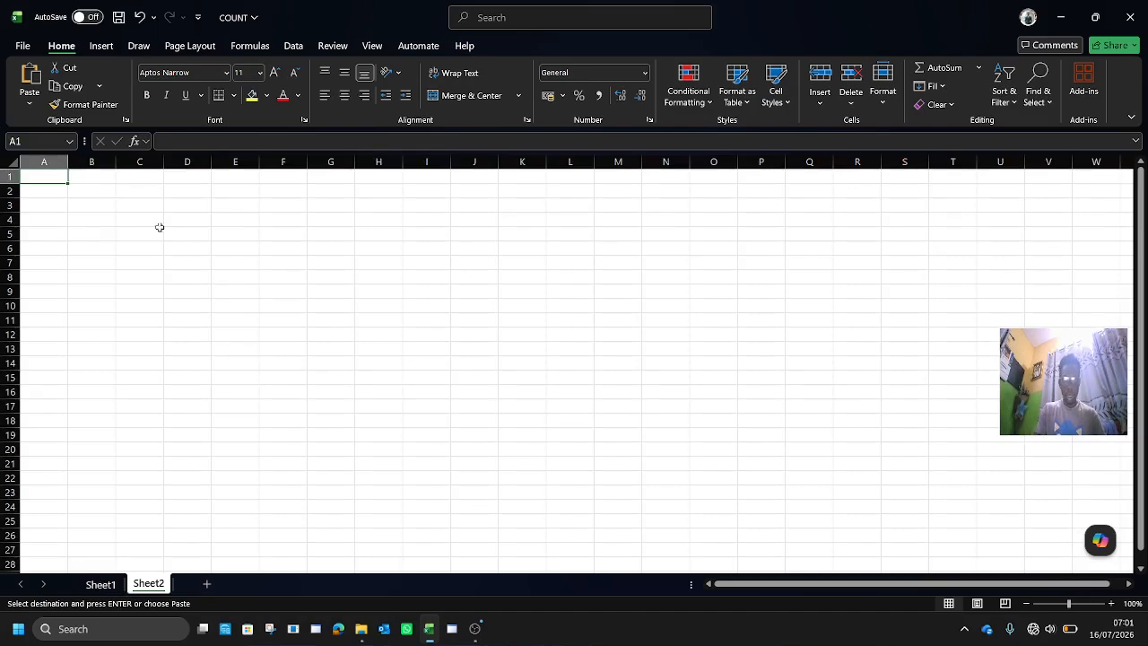
click(146, 177)
key(ctrl+v)
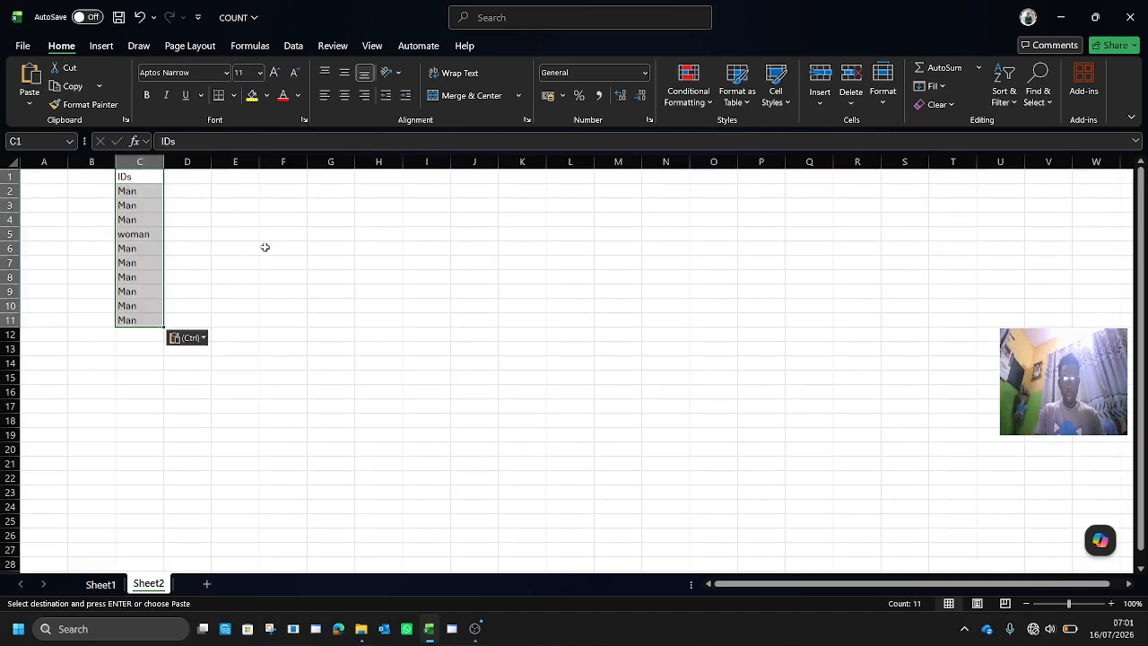
scroll(174, 199, up, 7)
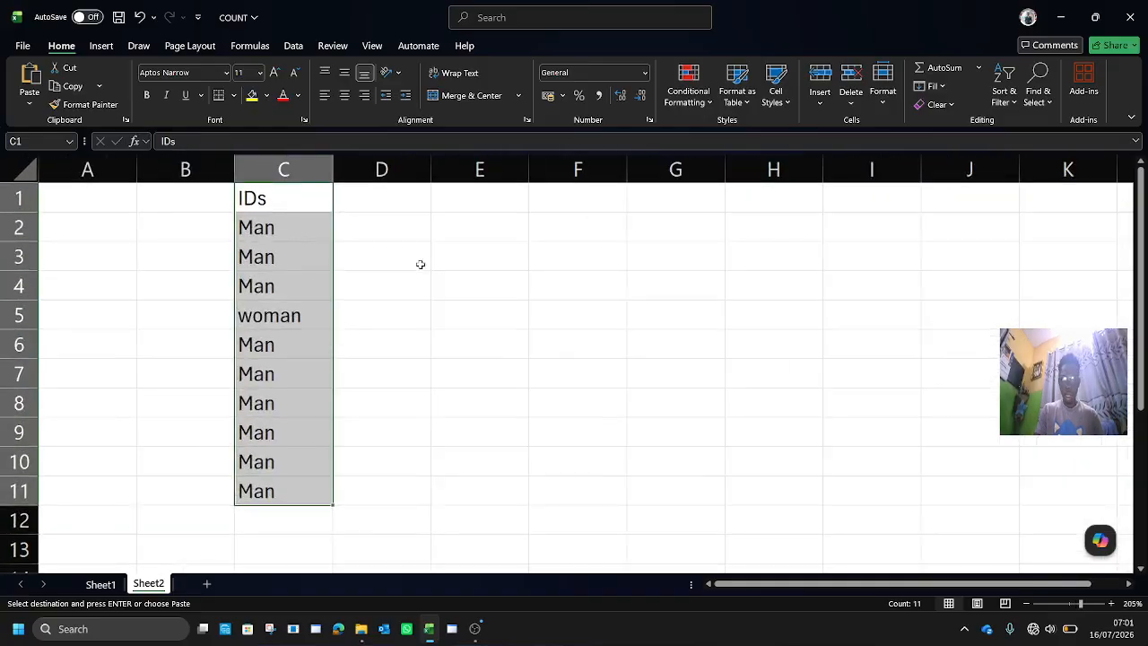
click(387, 287)
- Begin a UNIQUE formula in cell G1 over the range C2:C11, leaving the by_col argument empty
click(640, 202)
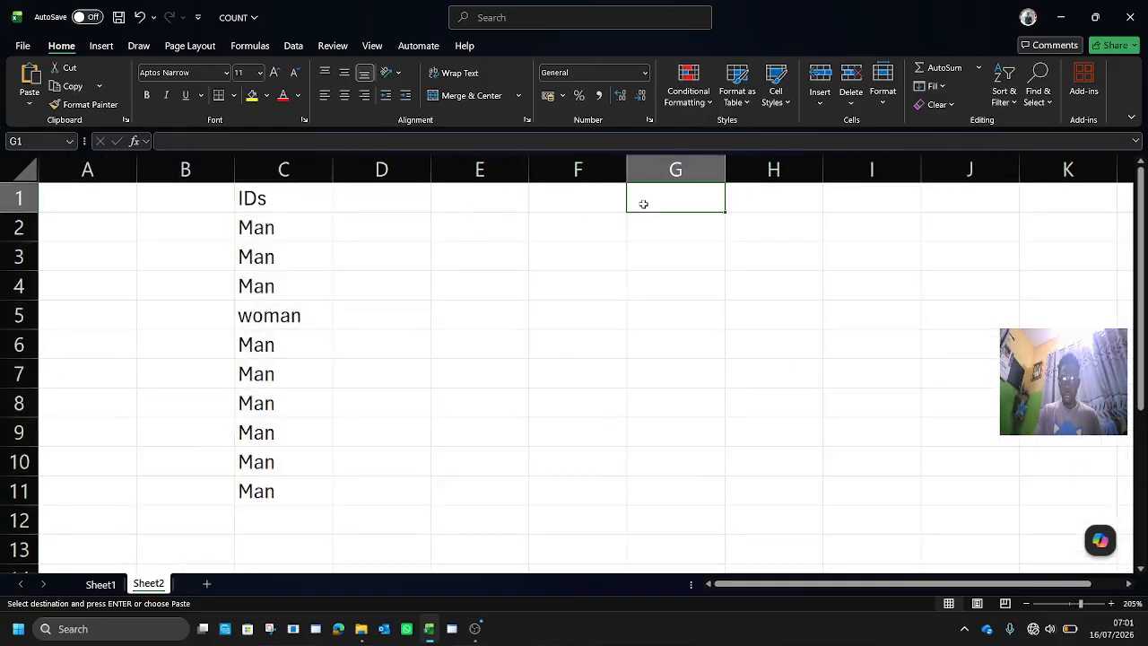
text(=uni)
key(Down)
key(Down)
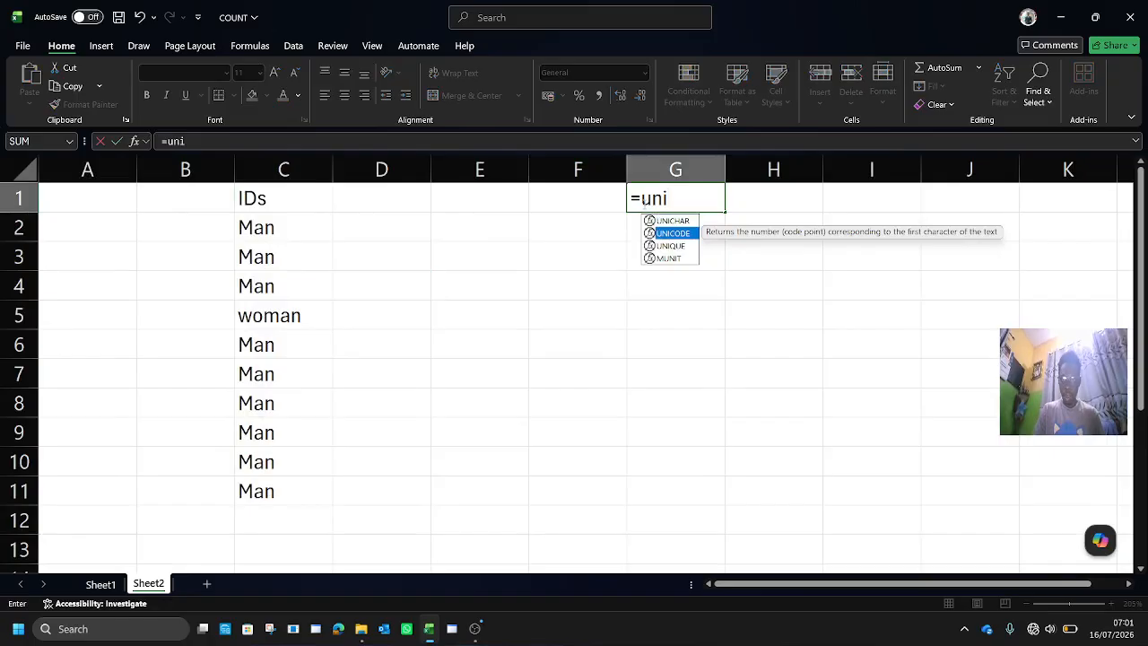
key(Tab)
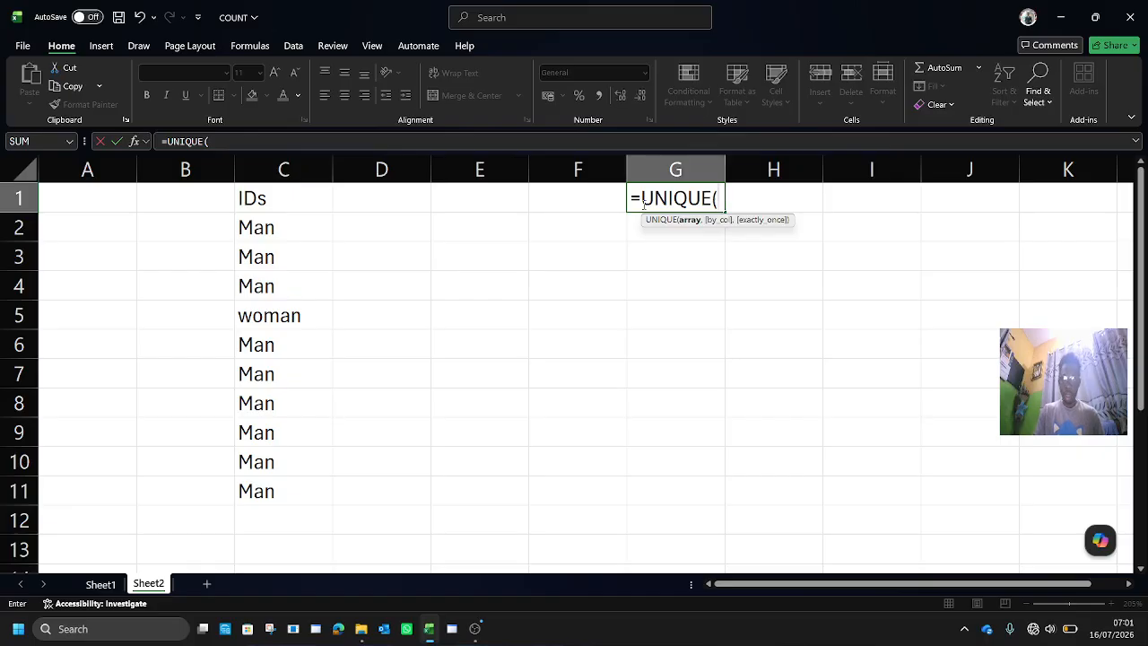
drag(281, 231, 245, 487)
text(,)
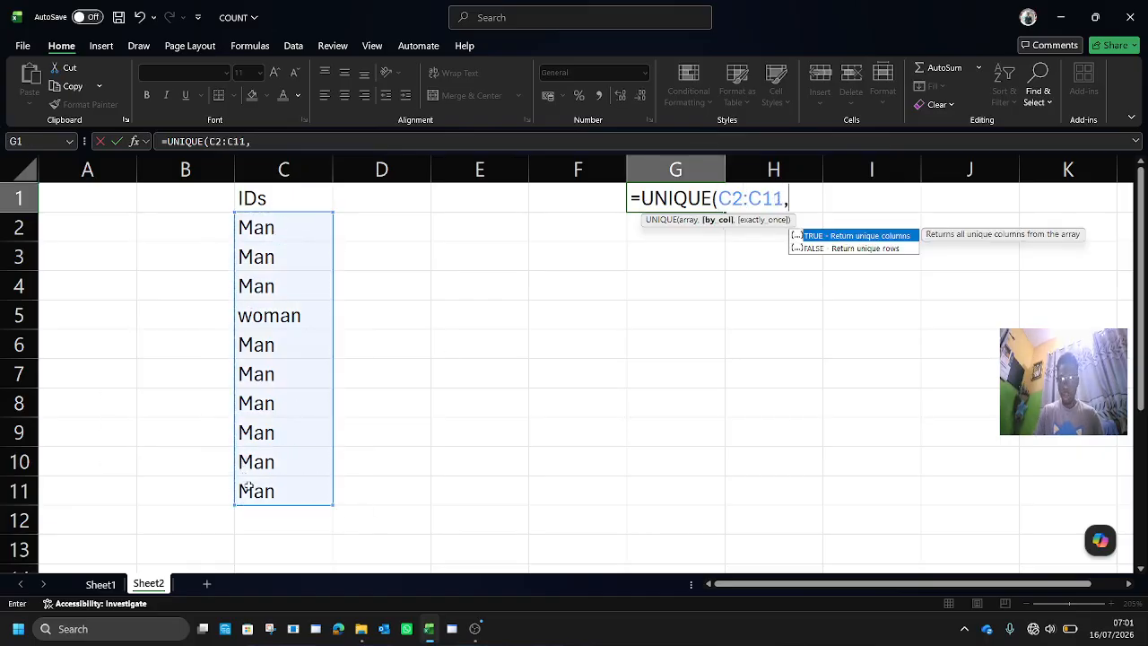
text(,)
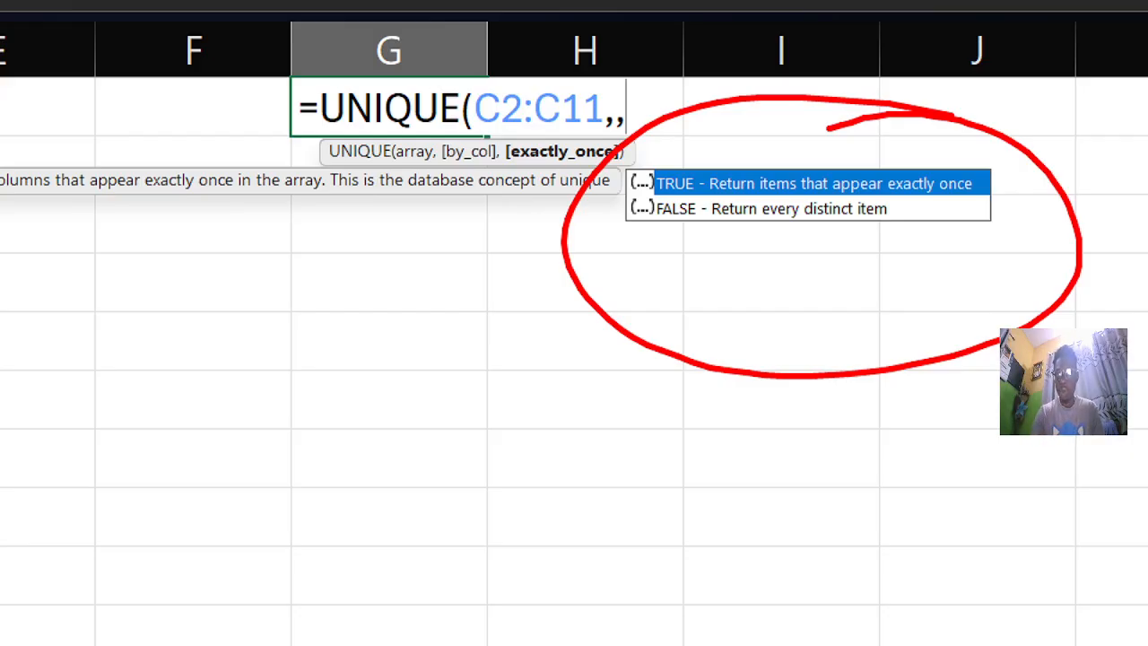
drag(725, 205, 692, 233)
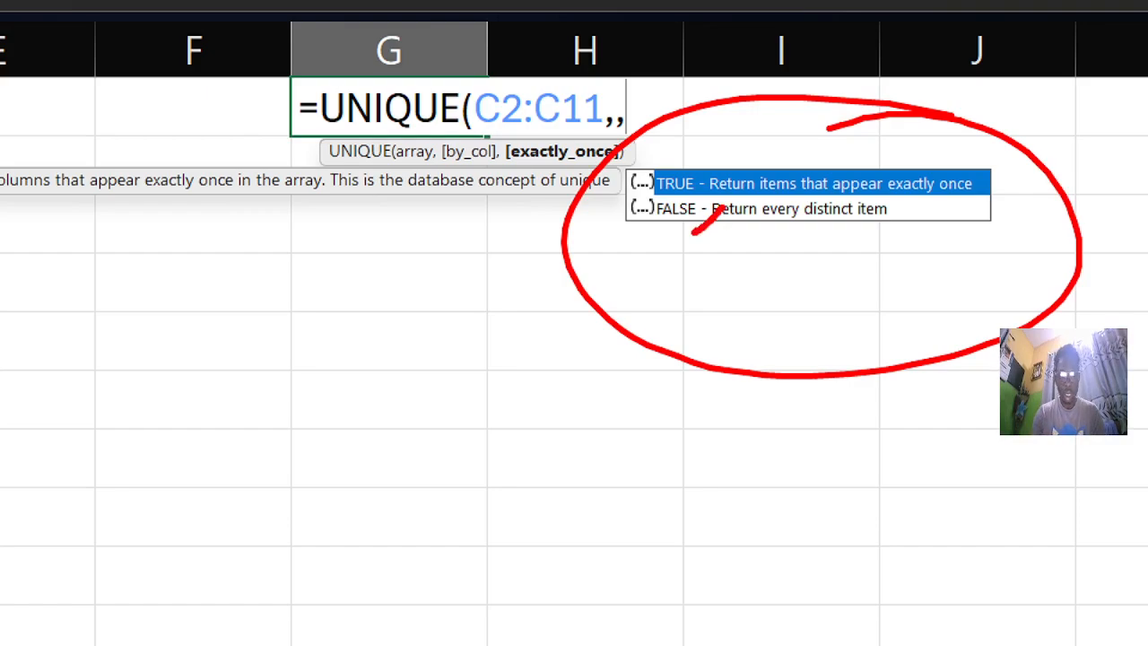
key(ctrl+z)
drag(599, 226, 665, 207)
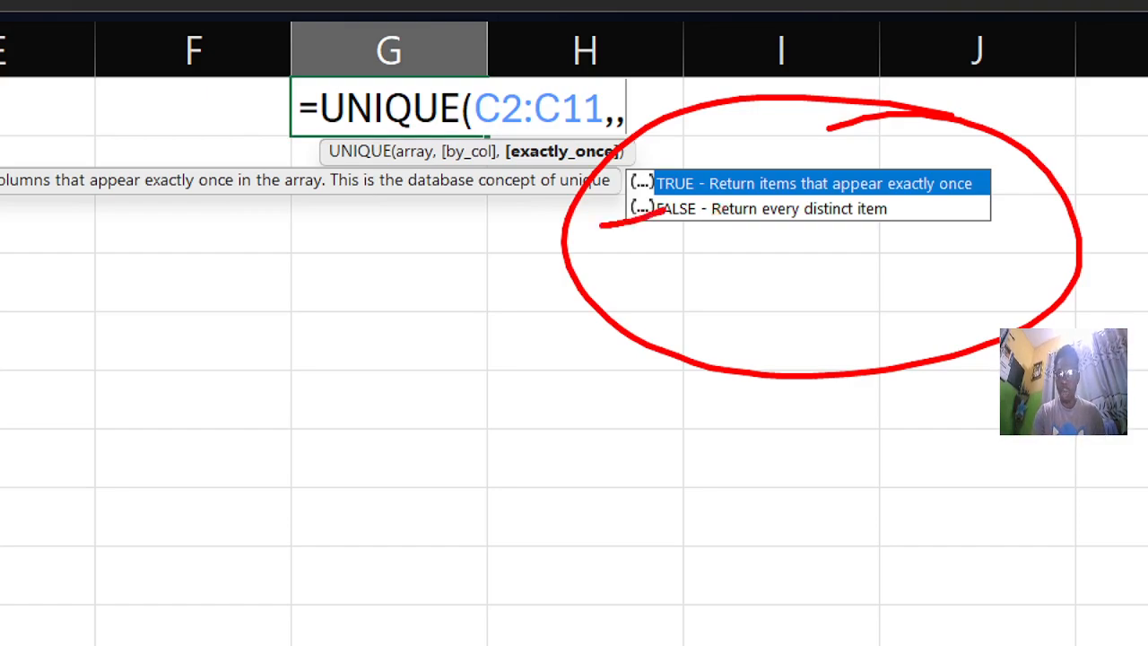
key(Escape)
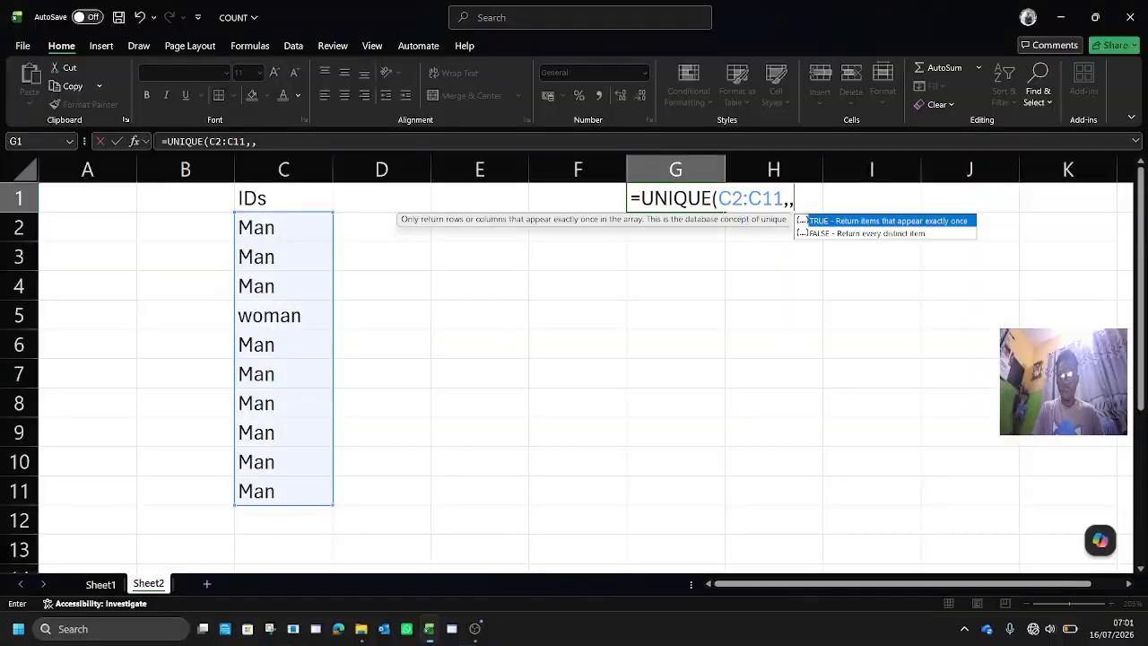
- Complete the UNIQUE formula in G1 with 0 as the exactly_once argument, so it reads =UNIQUE(C2:C11,,0)
text(fa)
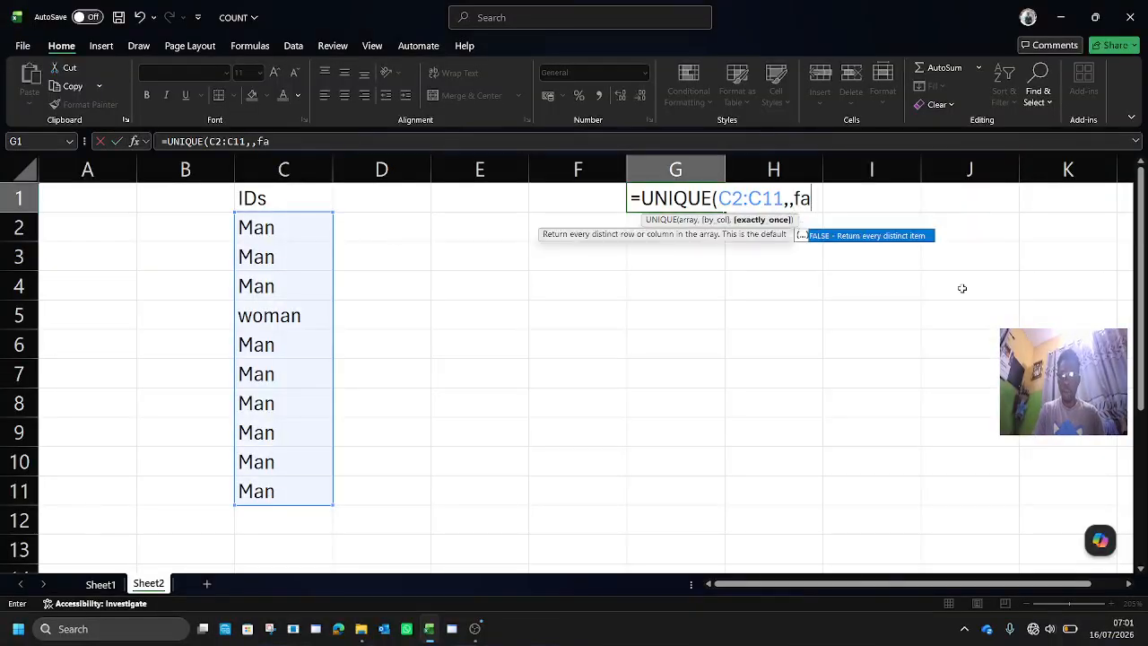
key(BackSpace)
key(BackSpace)
text(0))
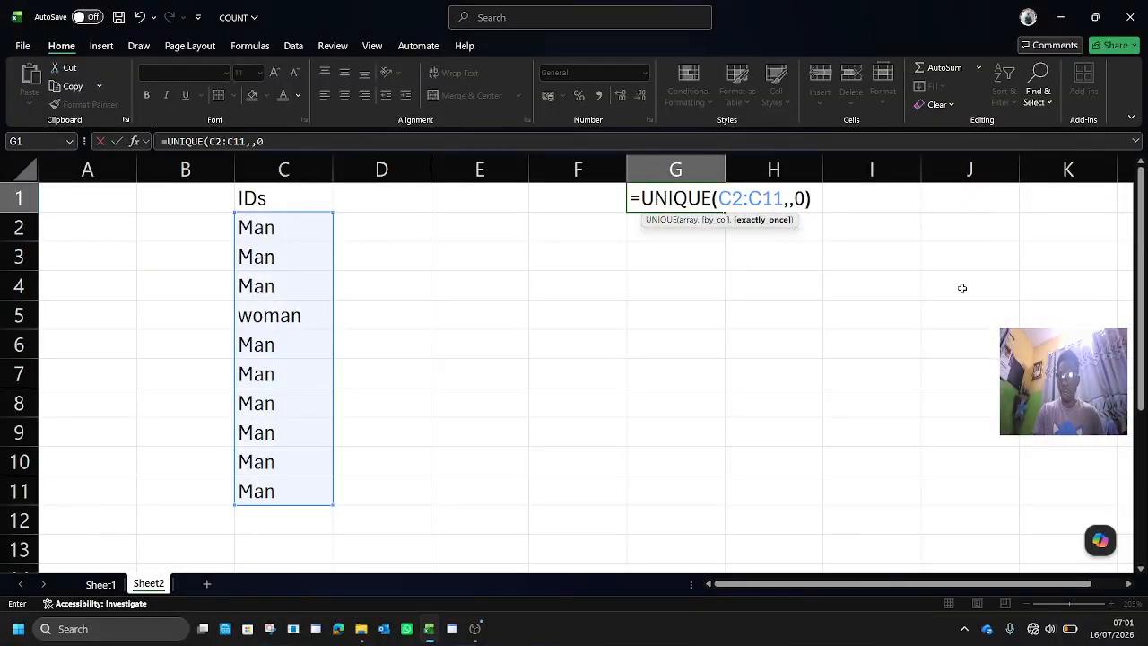
key(Return)
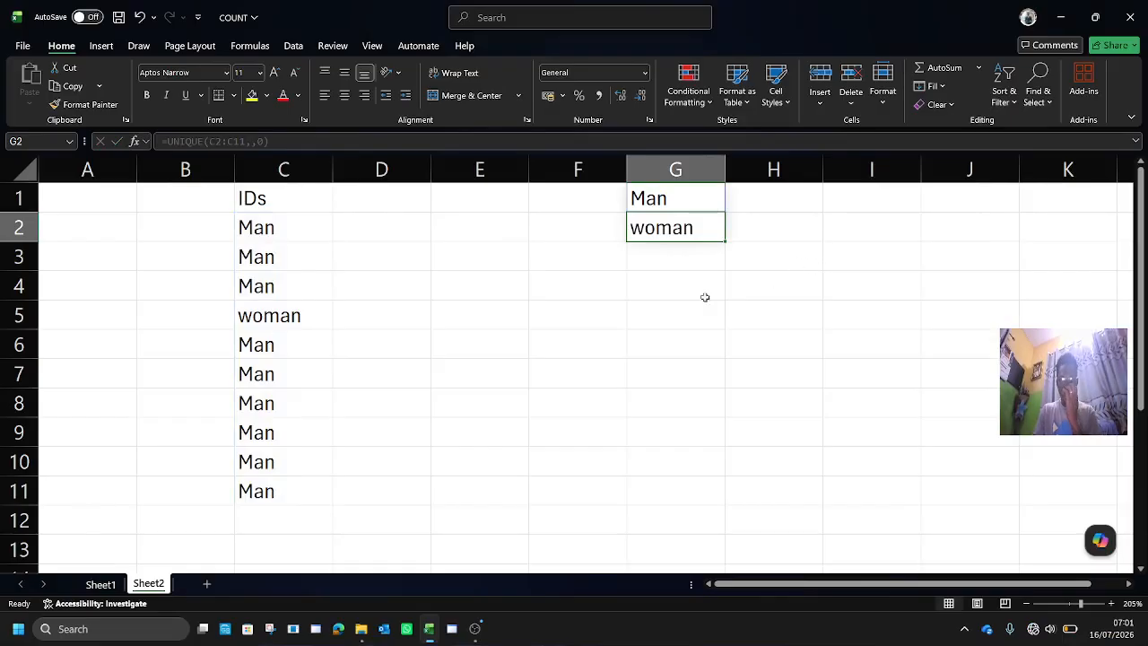
- Move the UNIQUE formula from cell G1 down to G2, freeing G1 for a header
click(662, 314)
click(671, 202)
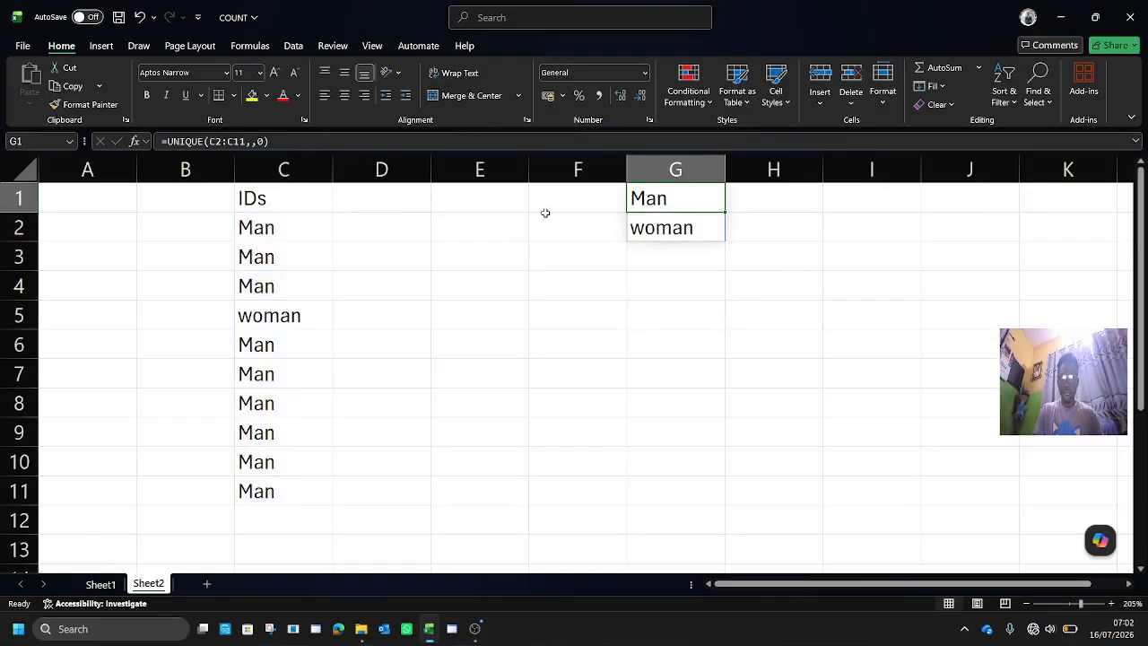
drag(684, 214, 663, 235)
click(660, 199)
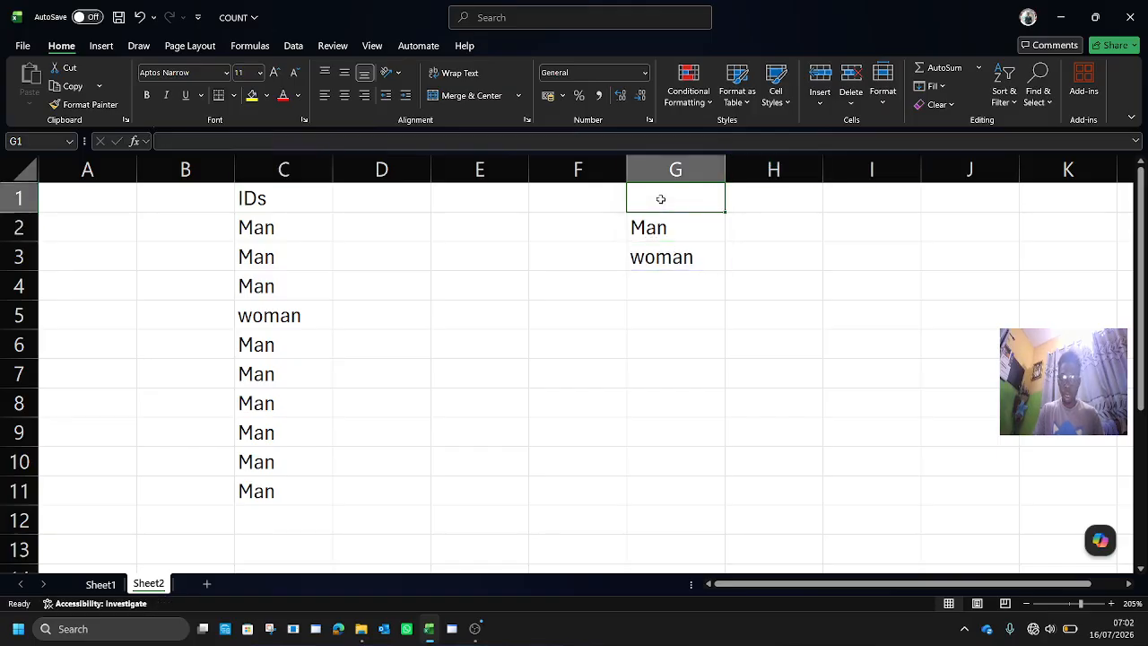
- Add the header unique in cell G1 and the header Duplicate_count in cell E1
text(unique)
key(Tab)
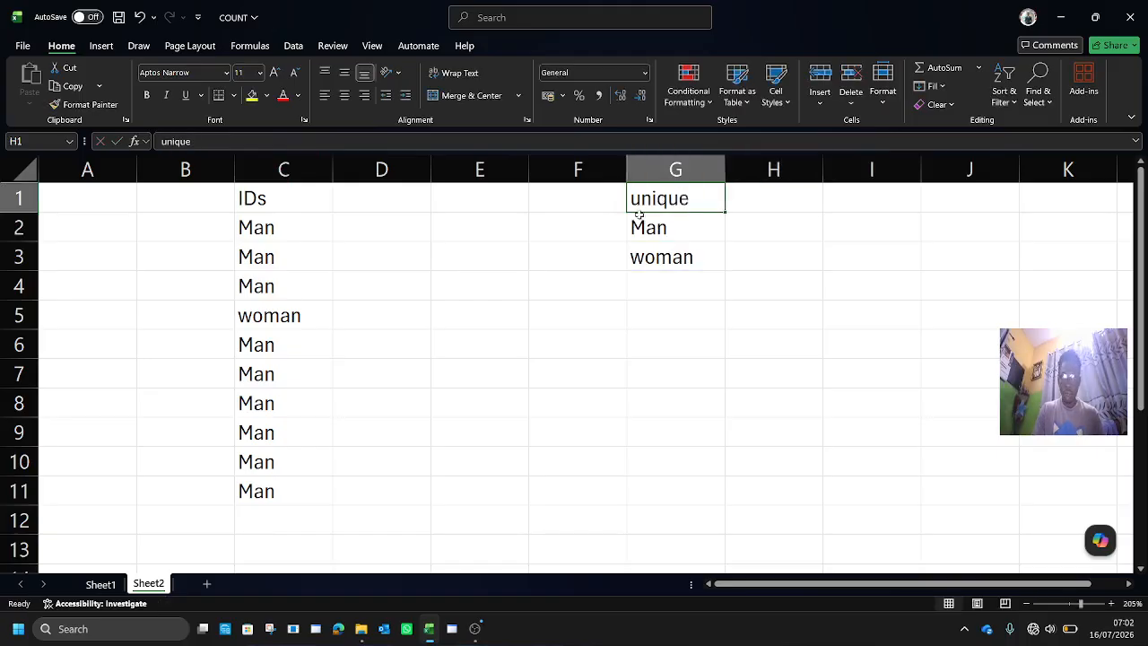
click(476, 205)
text(Dis)
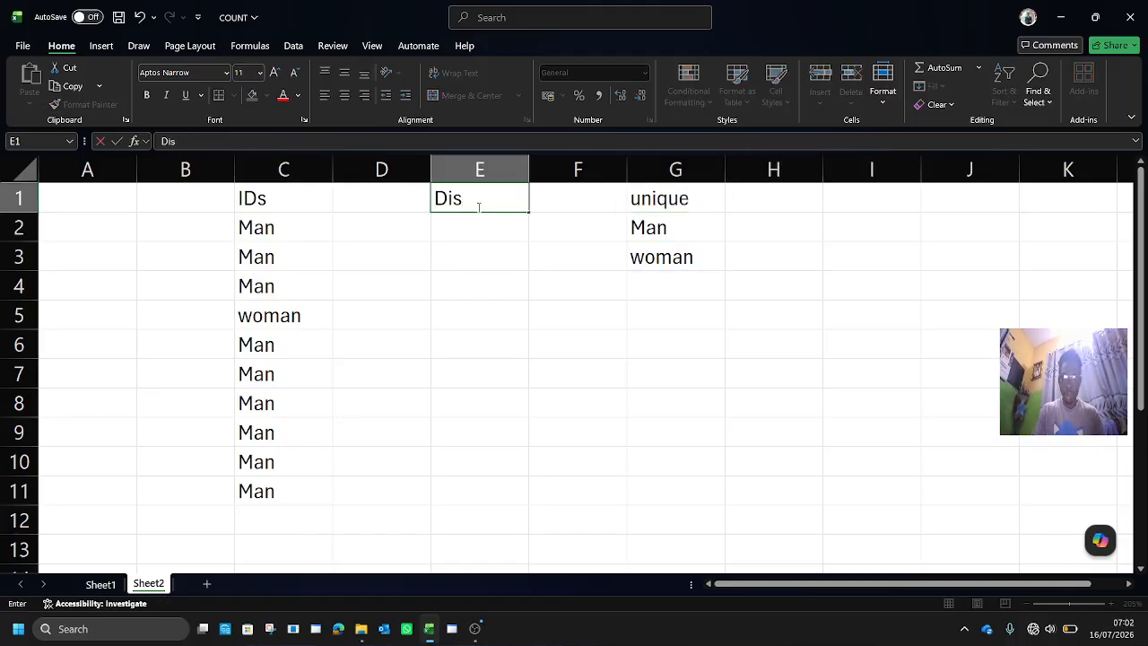
text(tinc)
text(t)
key(BackSpace)
key(BackSpace)
key(BackSpace)
key(BackSpace)
key(BackSpace)
key(BackSpace)
text(uplicate_)
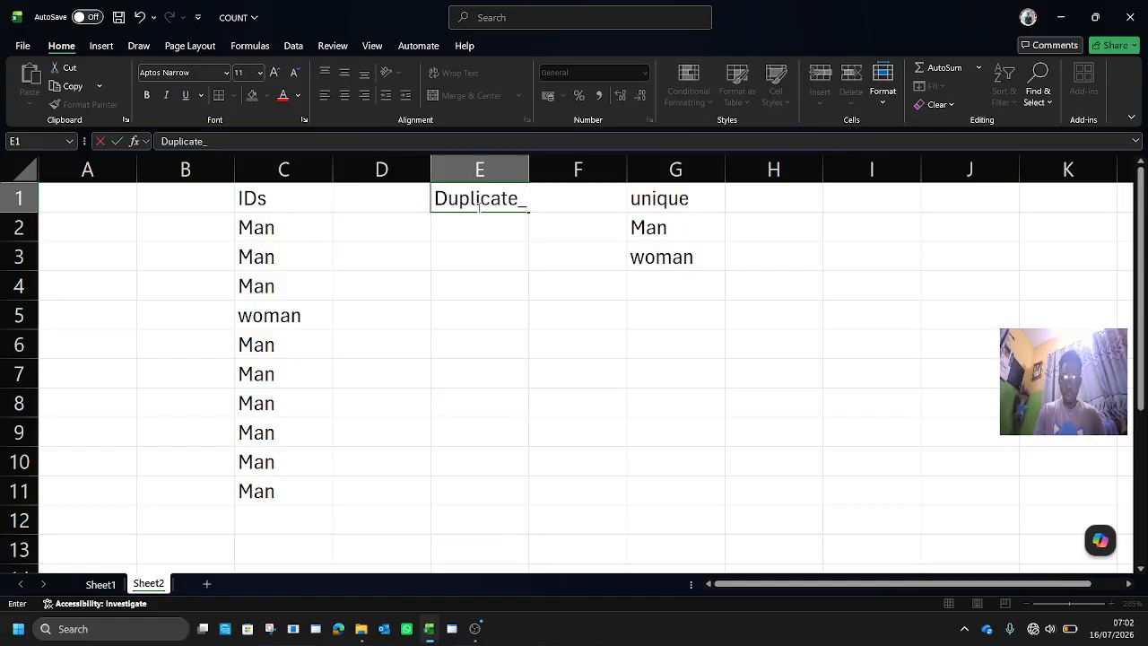
text(count)
key(Tab)
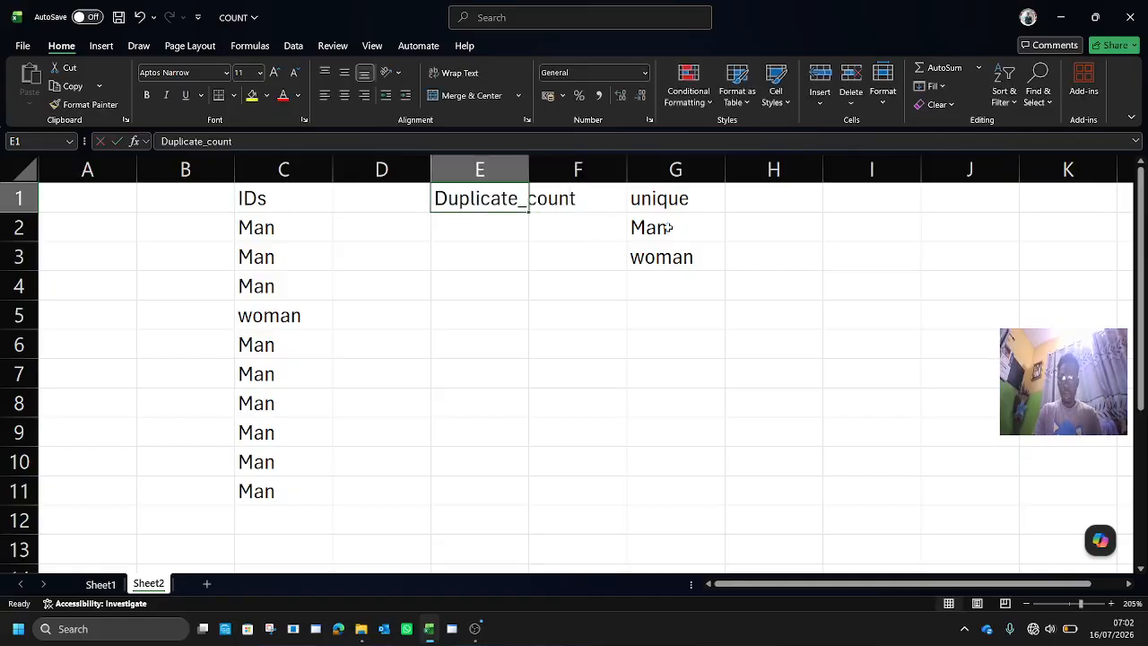
- Wrap the UNIQUE formula in G2 in COUNTA so it reads =COUNTA(UNIQUE(C2:C11,,0))
click(668, 228)
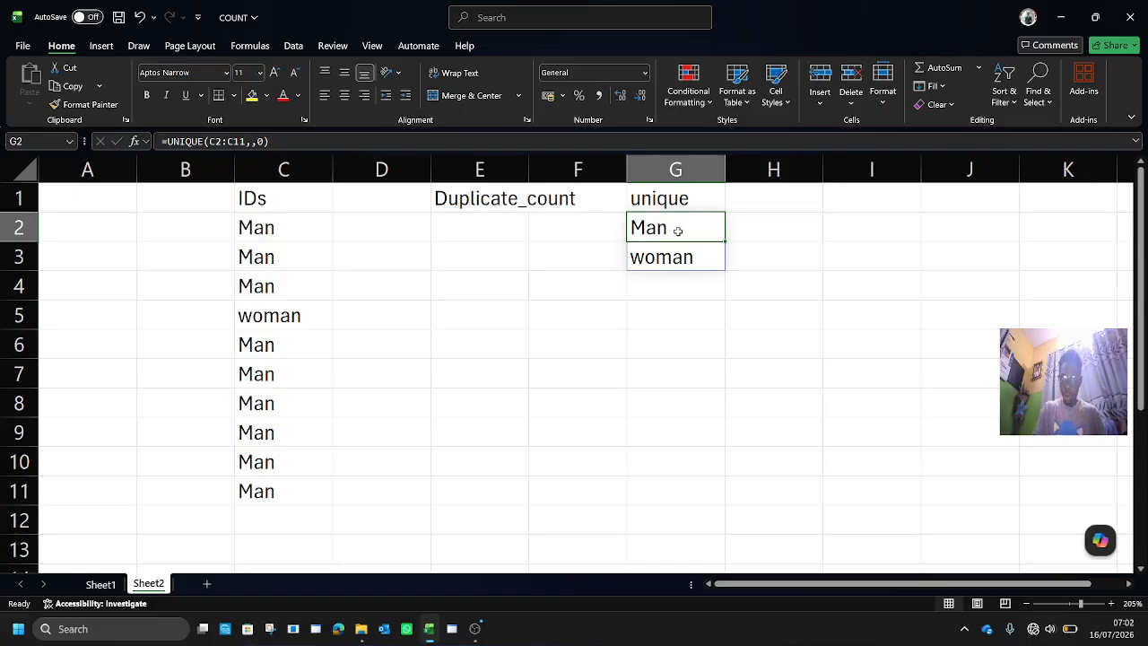
click(665, 260)
click(686, 228)
click(670, 256)
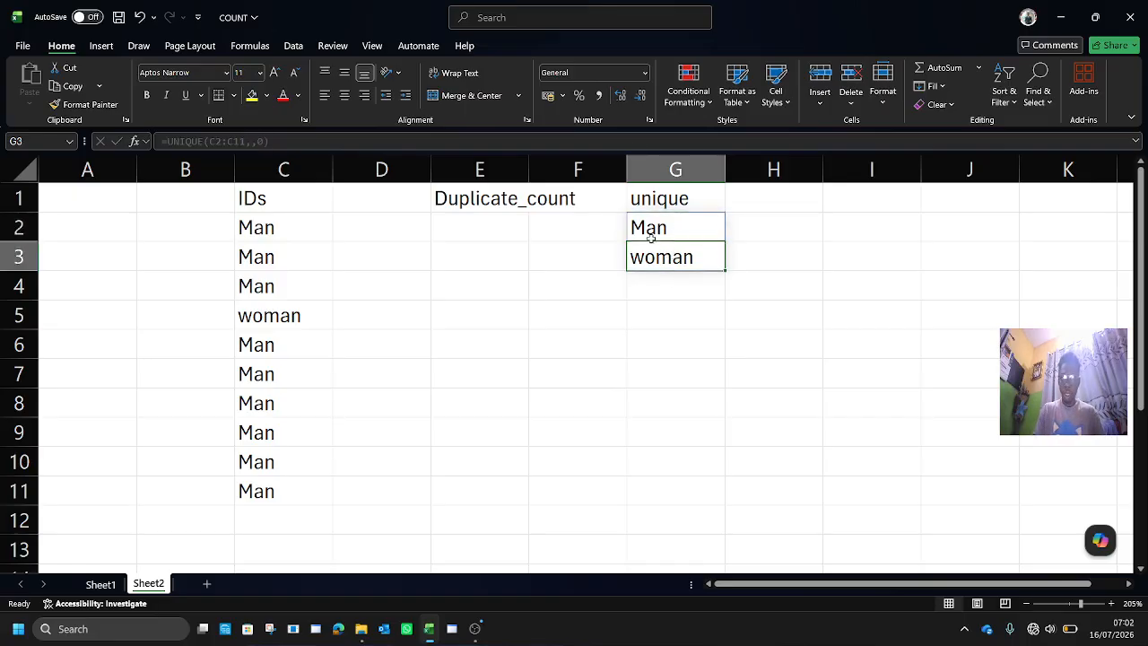
click(686, 226)
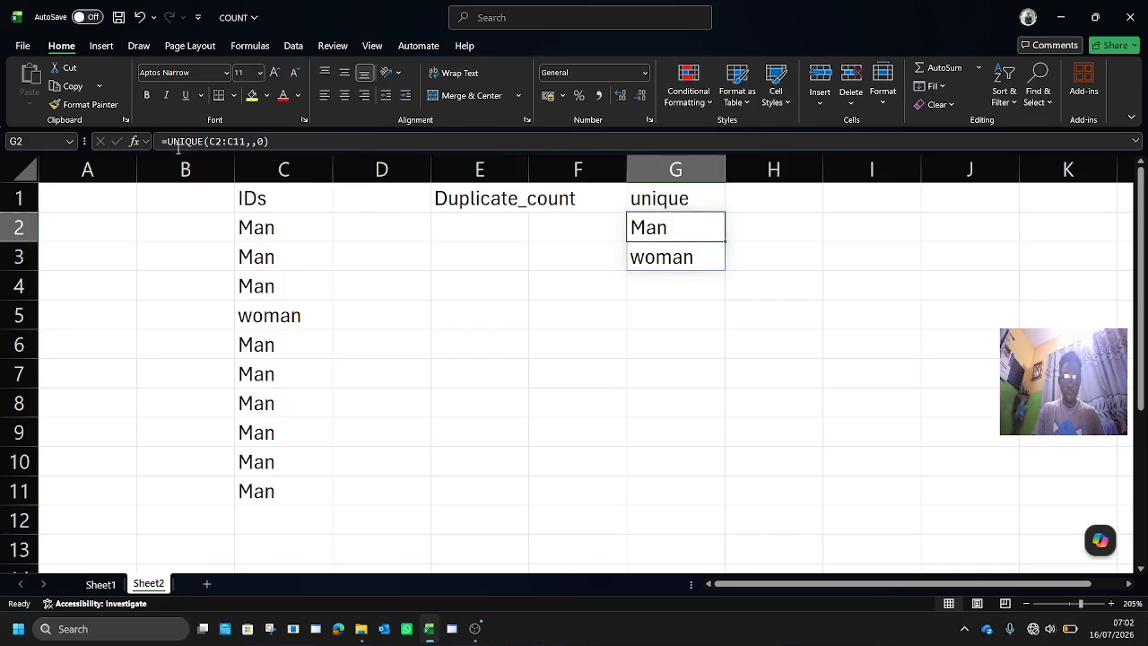
click(168, 142)
text(cou)
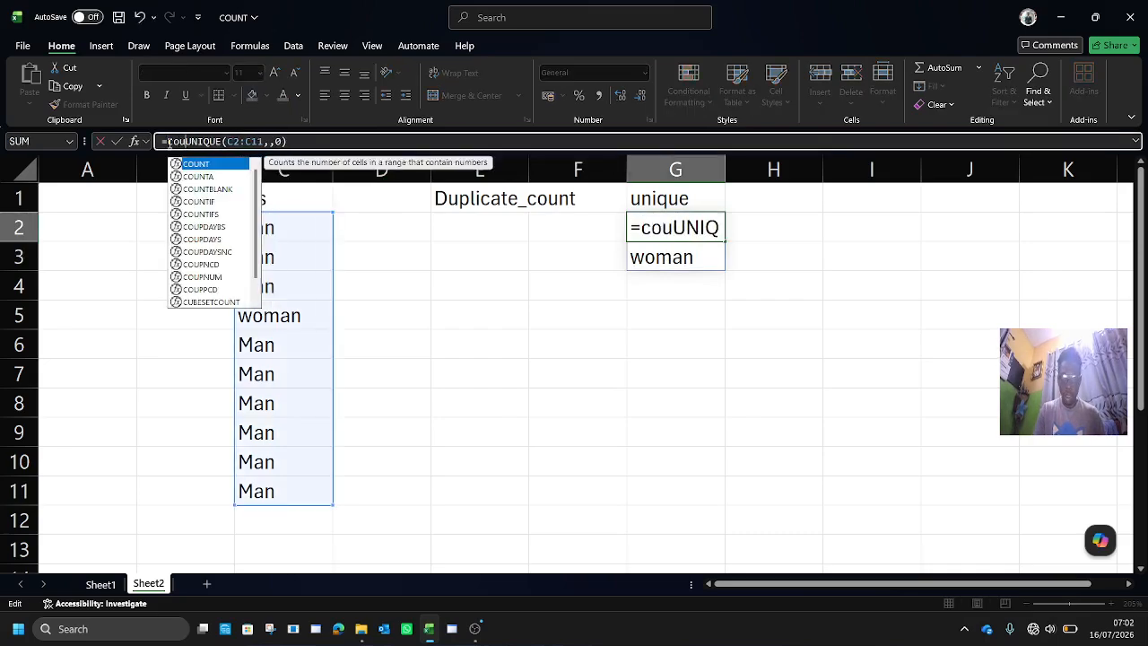
text(nta)
key(Tab)
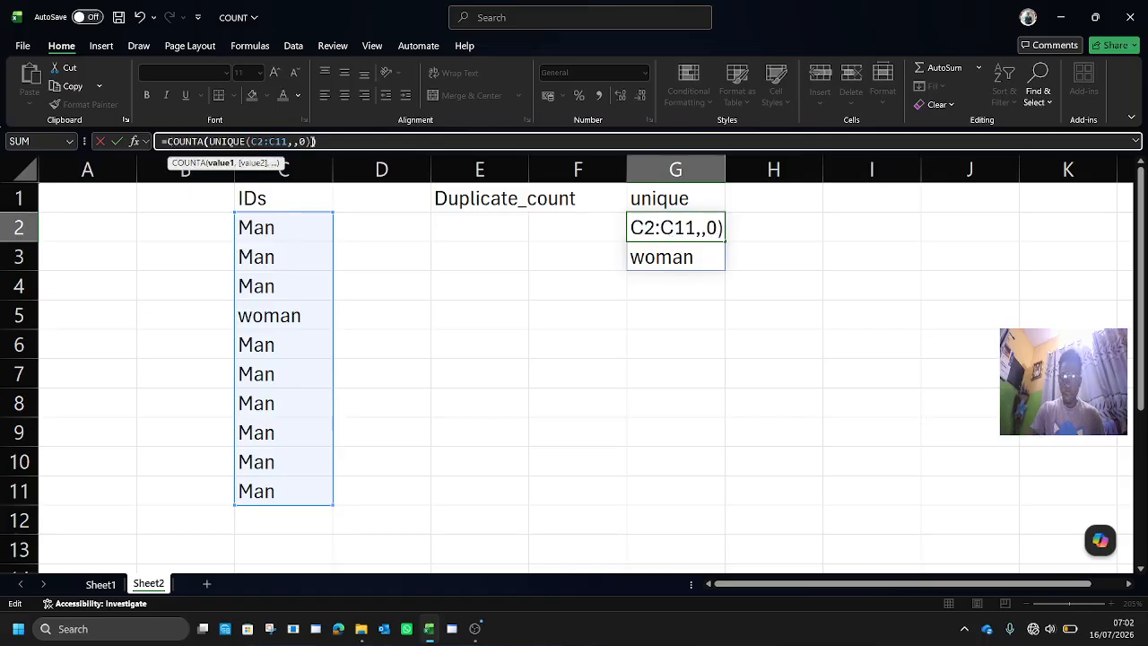
text())
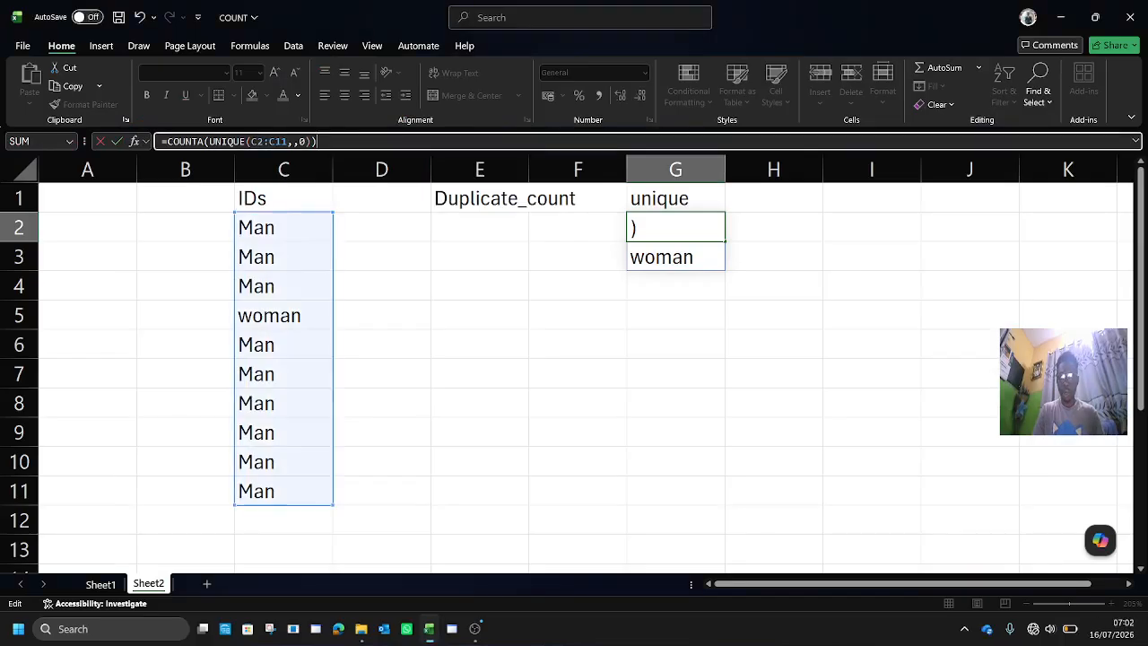
key(Return)
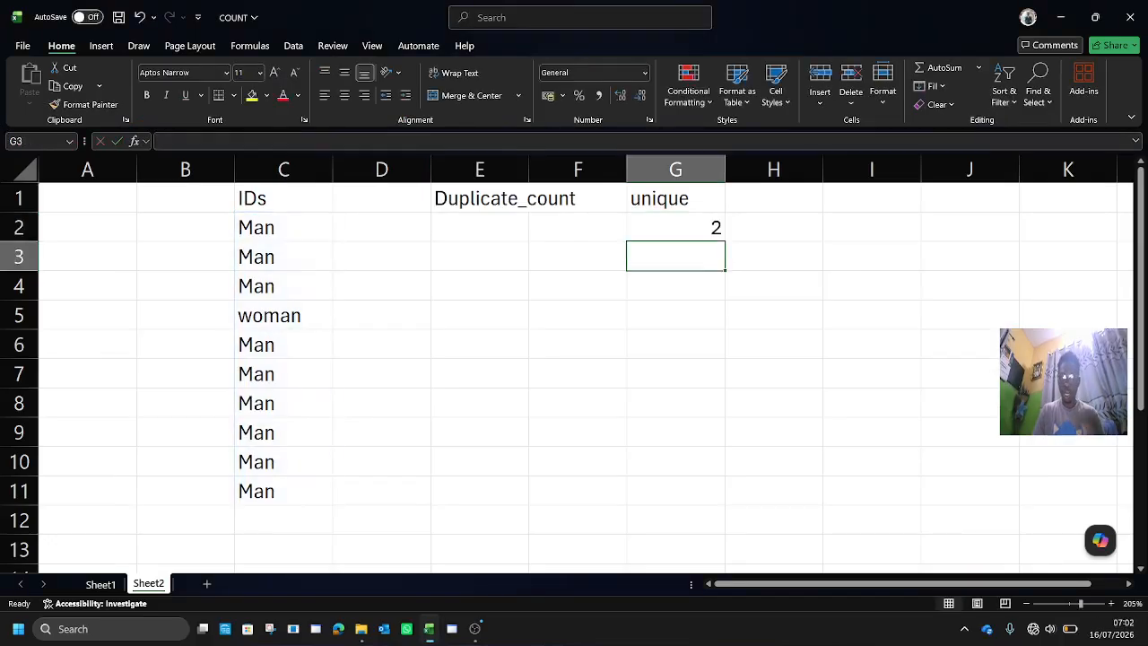
click(647, 234)
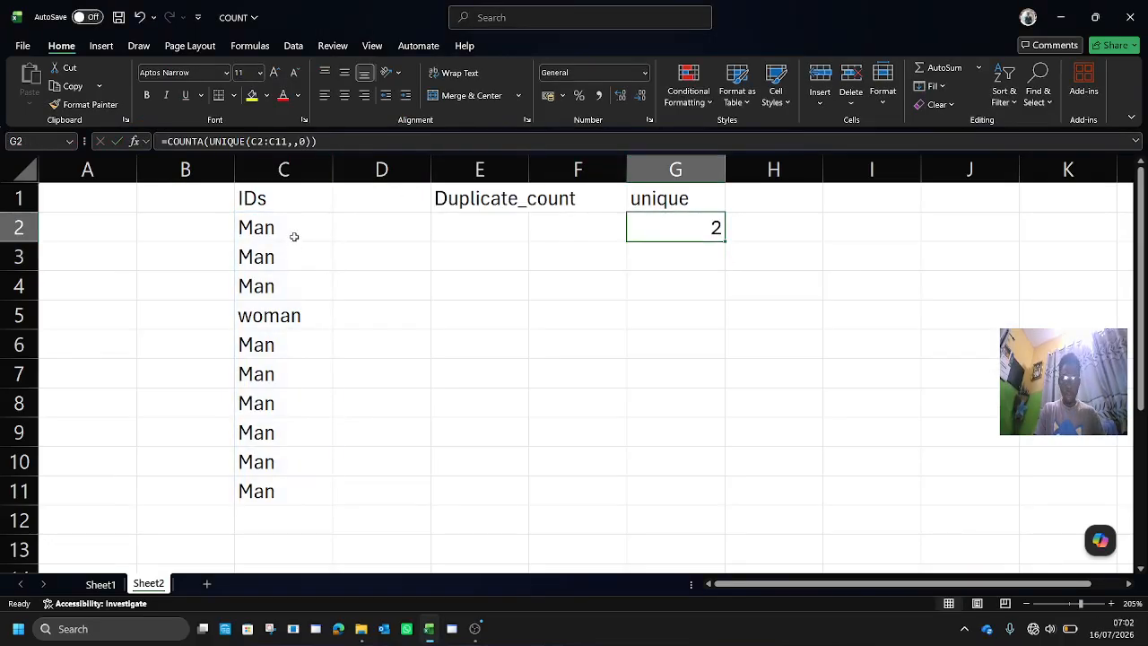
- Widen column E slightly to give the Duplicate_count header more room
drag(295, 235, 287, 504)
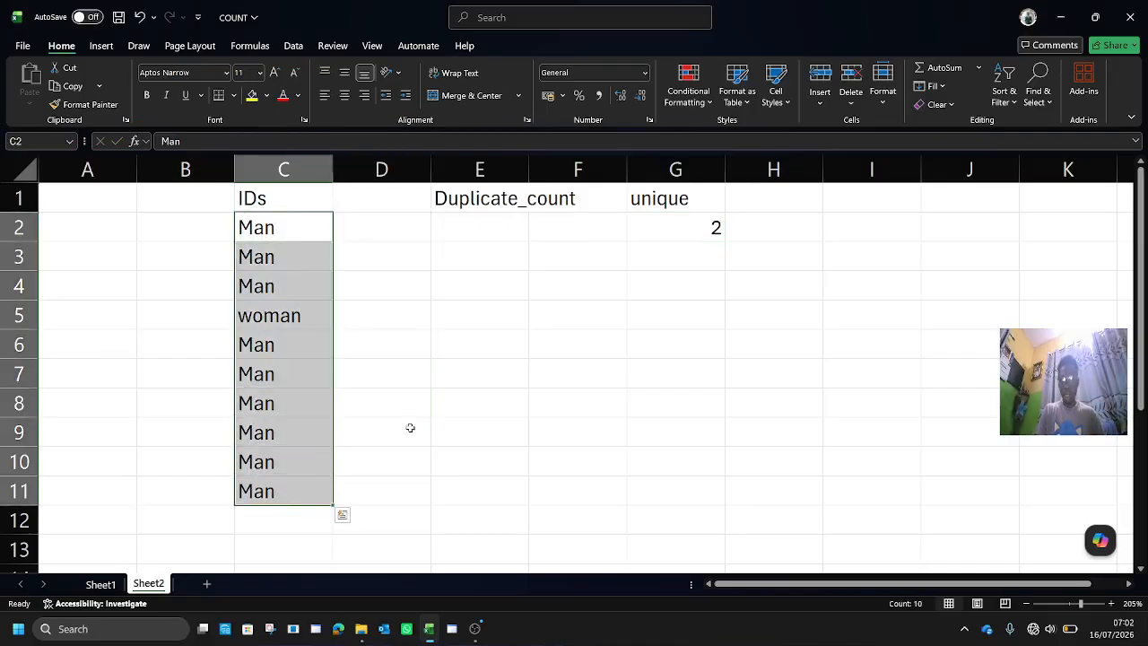
drag(528, 168, 551, 204)
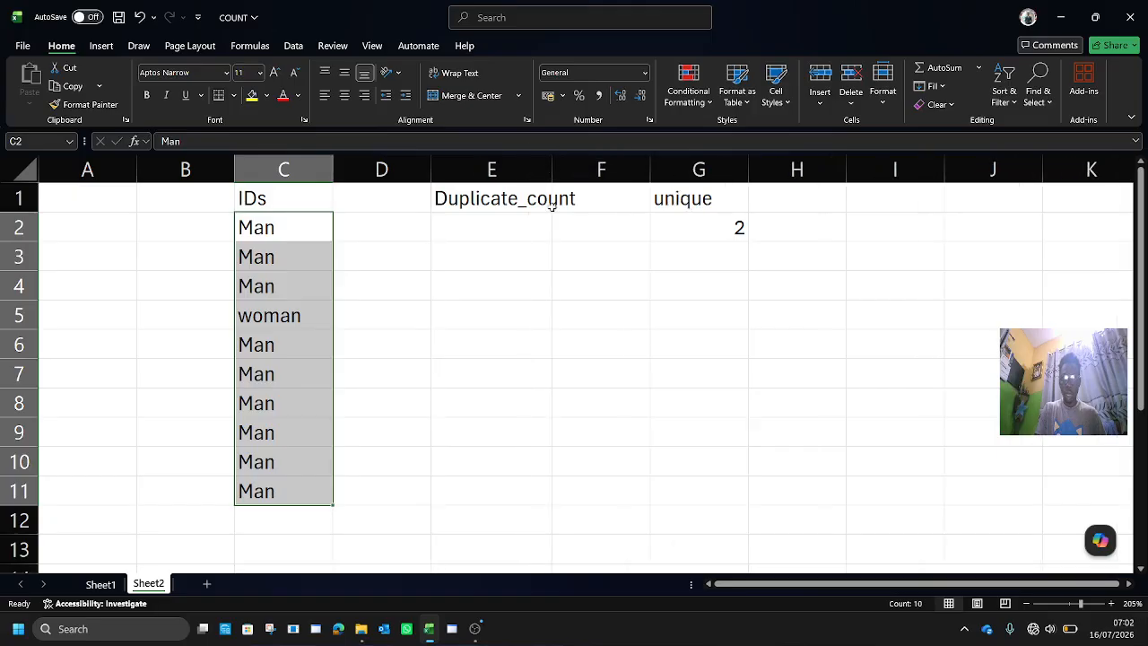
click(509, 234)
drag(289, 237, 259, 474)
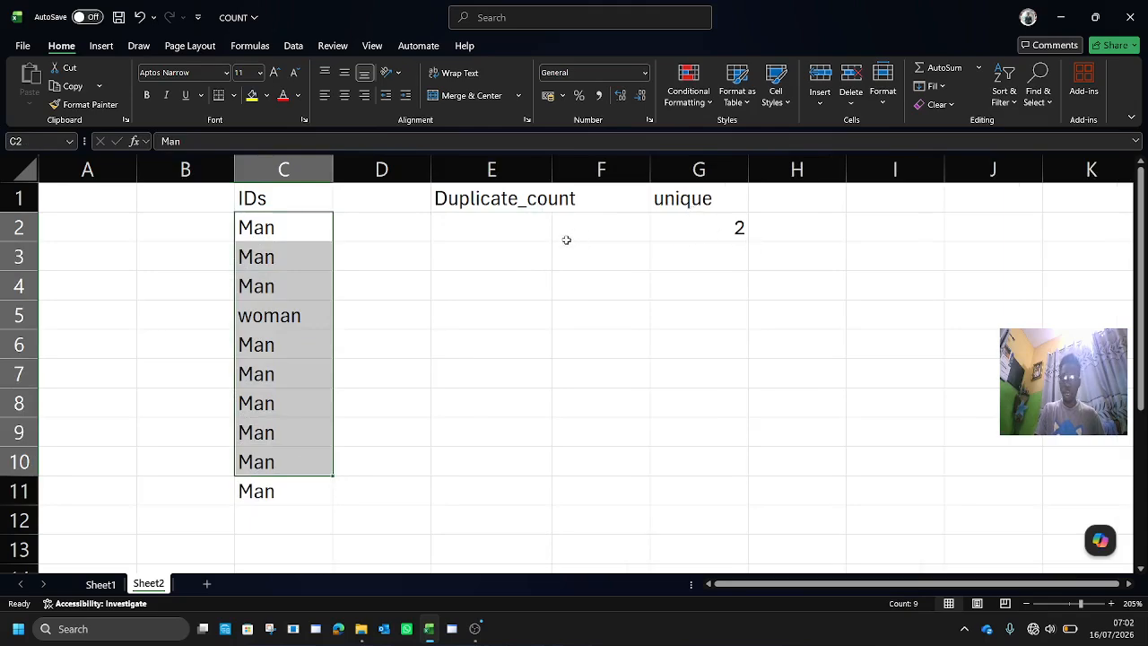
click(515, 237)
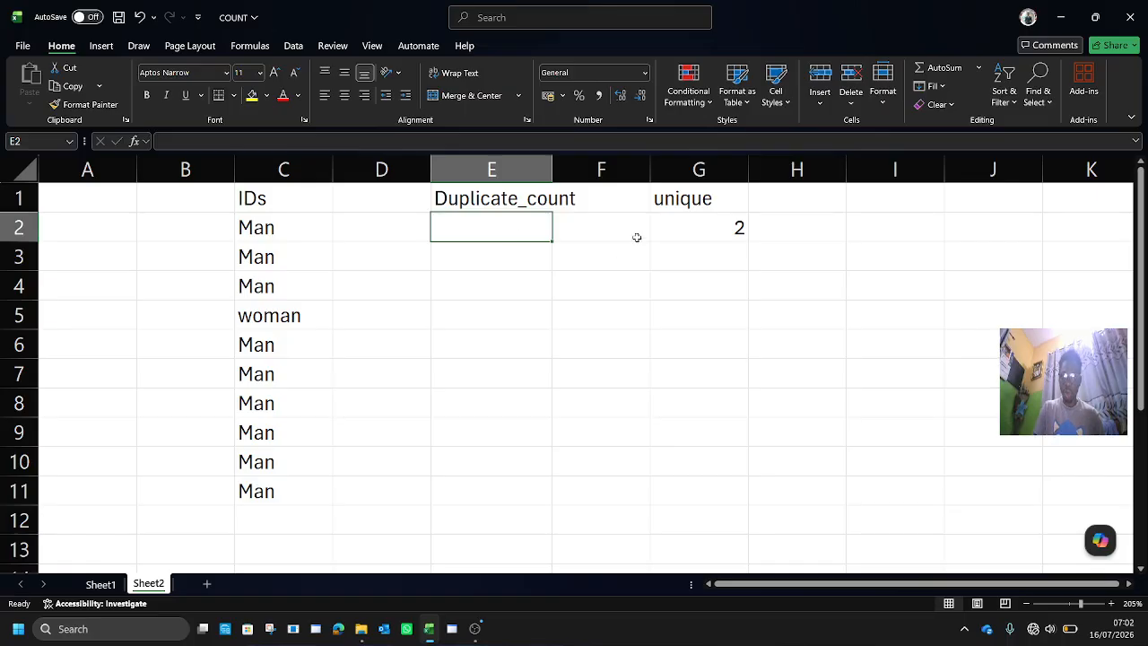
click(723, 220)
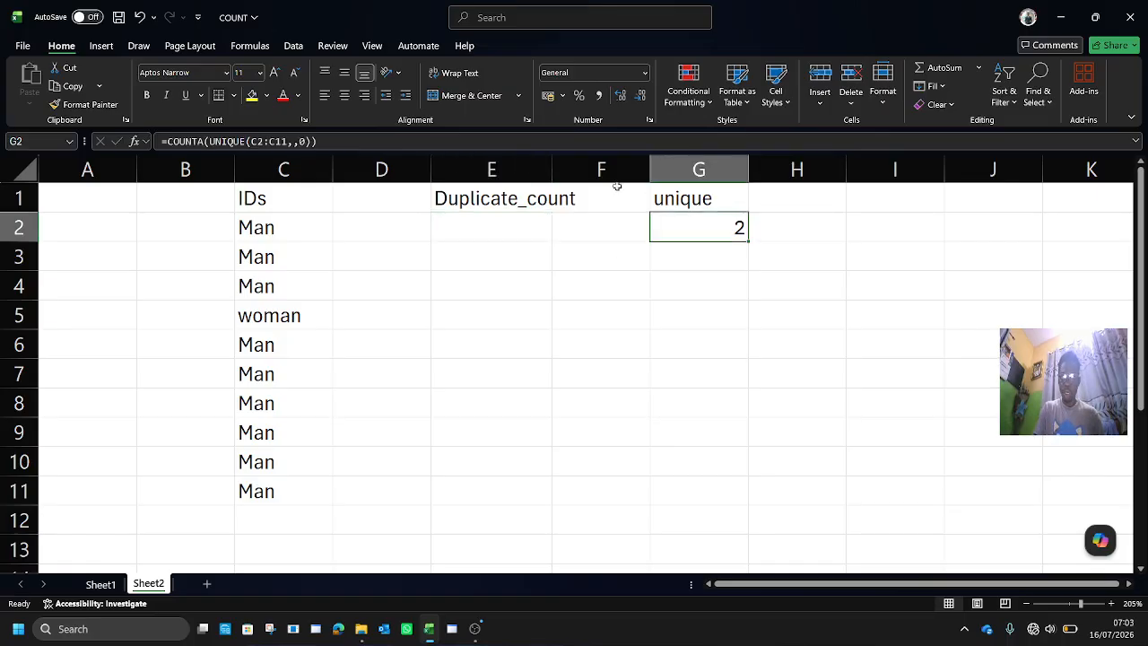
- Enter =COUNTA(C2:C11) in cell E2 to count all the IDs
click(494, 221)
text(=counta)
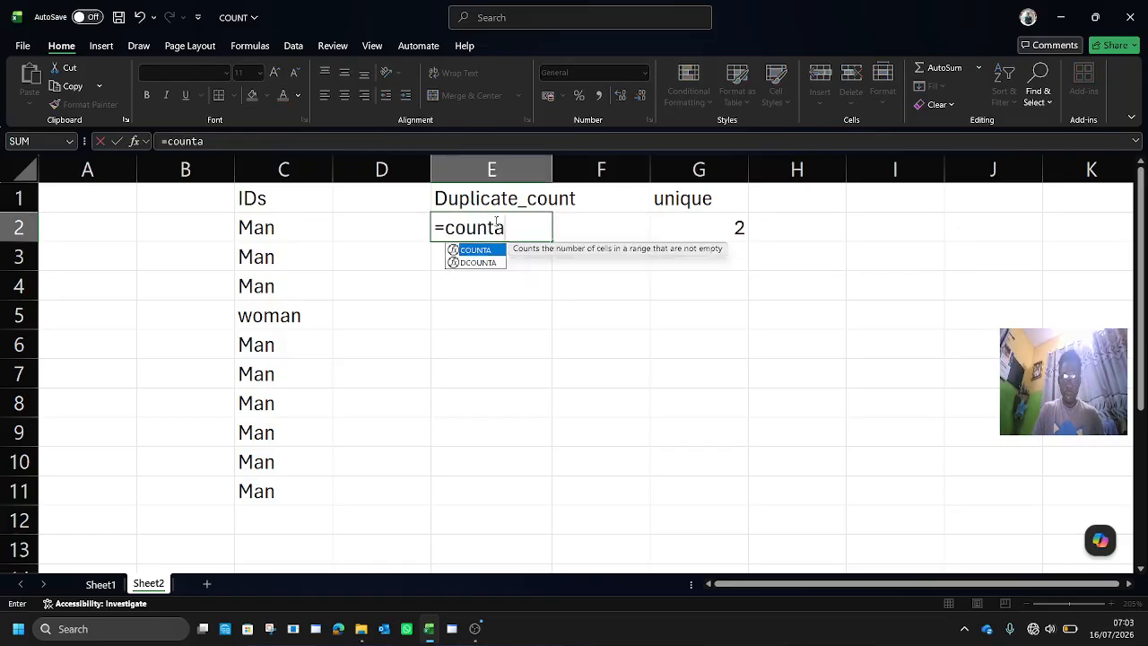
key(Tab)
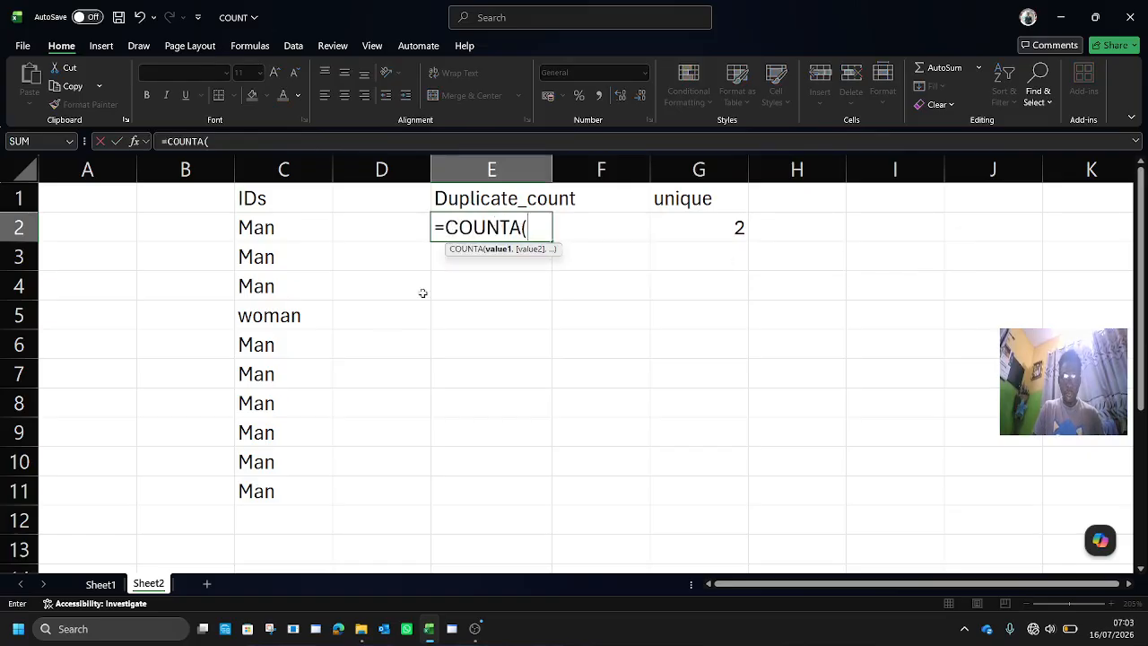
click(285, 249)
click(299, 231)
key(ctrl+shift+Down)
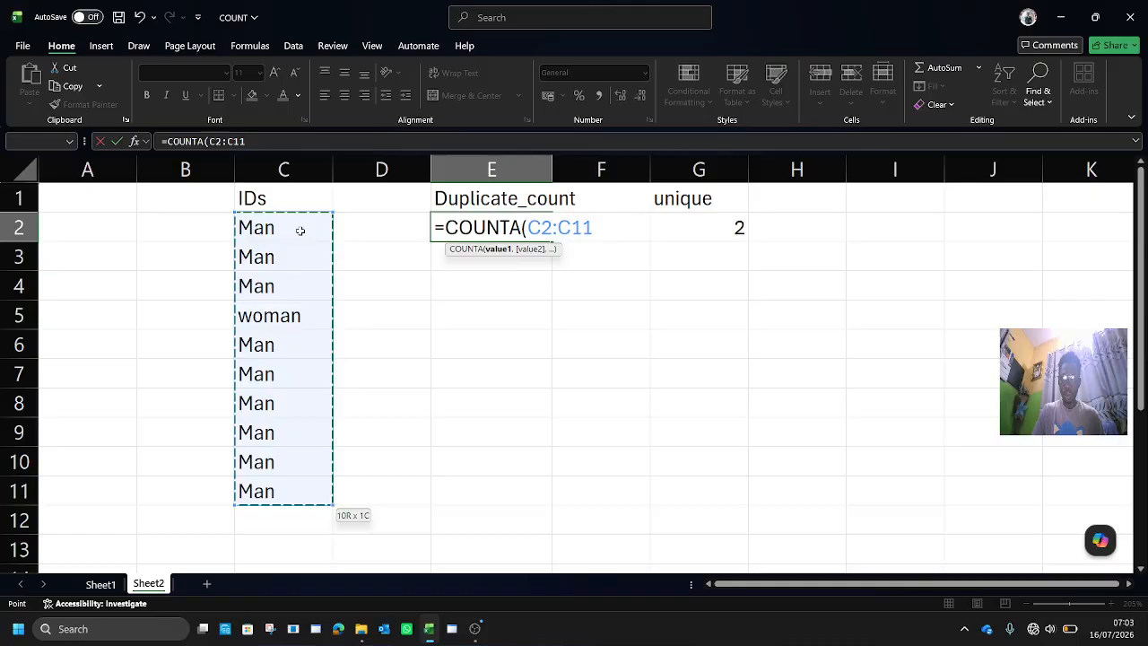
key(Return)
click(506, 230)
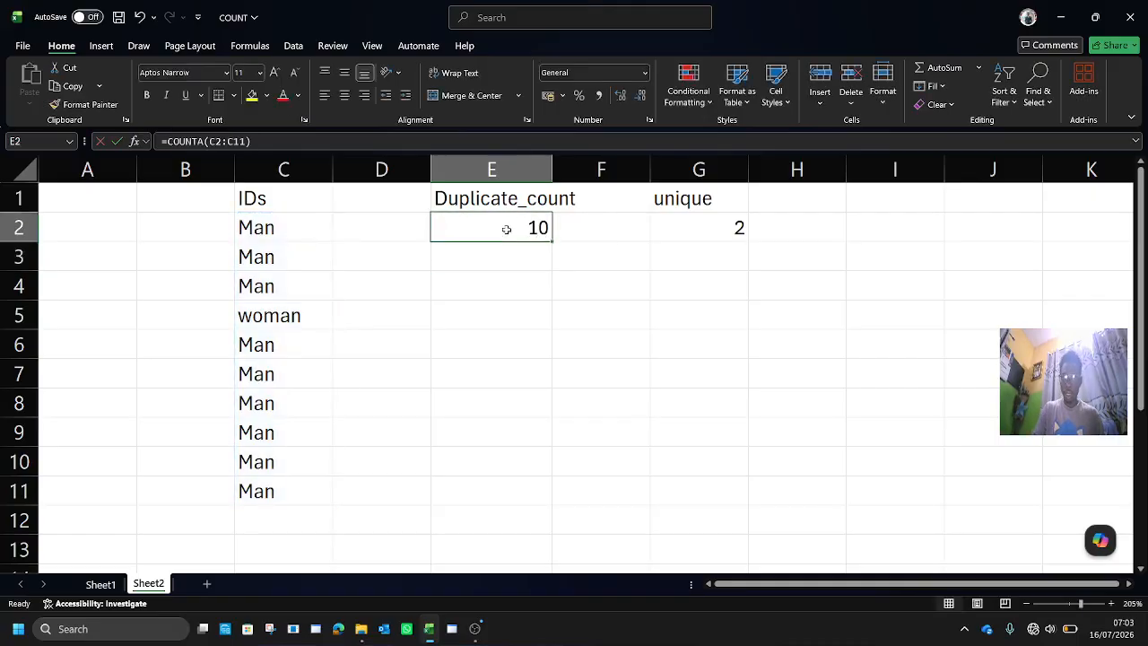
- Copy the expression COUNTA(UNIQUE(C2:C11,,0)) from the formula in G2, without its equals sign
click(712, 223)
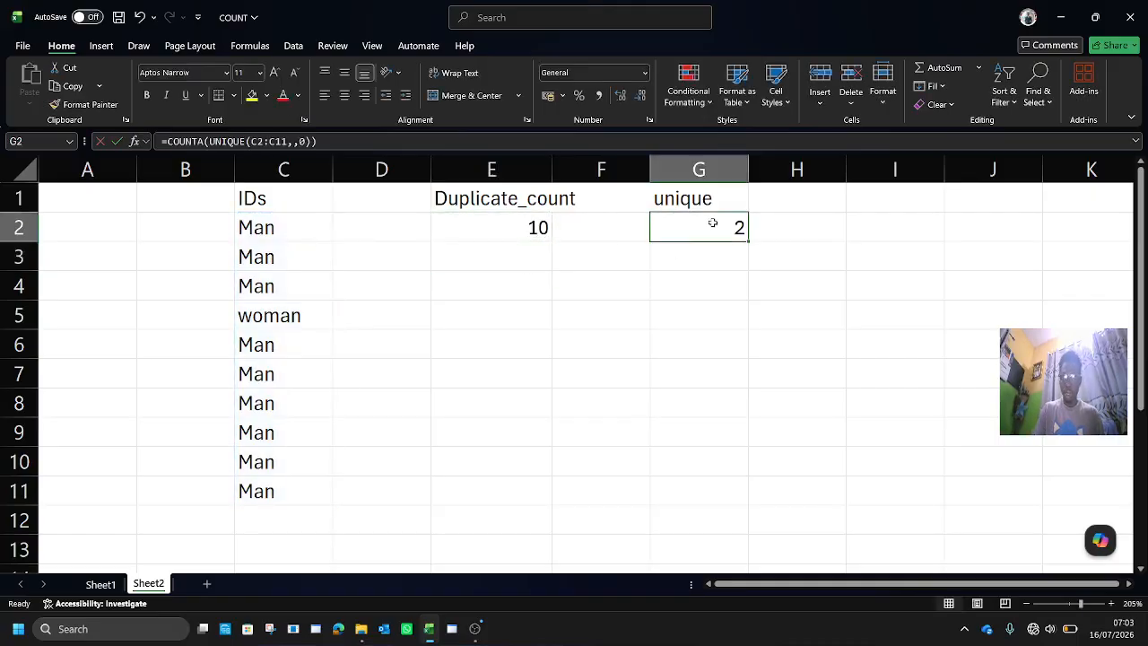
click(528, 227)
click(704, 236)
click(328, 141)
drag(316, 141, 167, 140)
key(ctrl+c)
key(Escape)
click(471, 245)
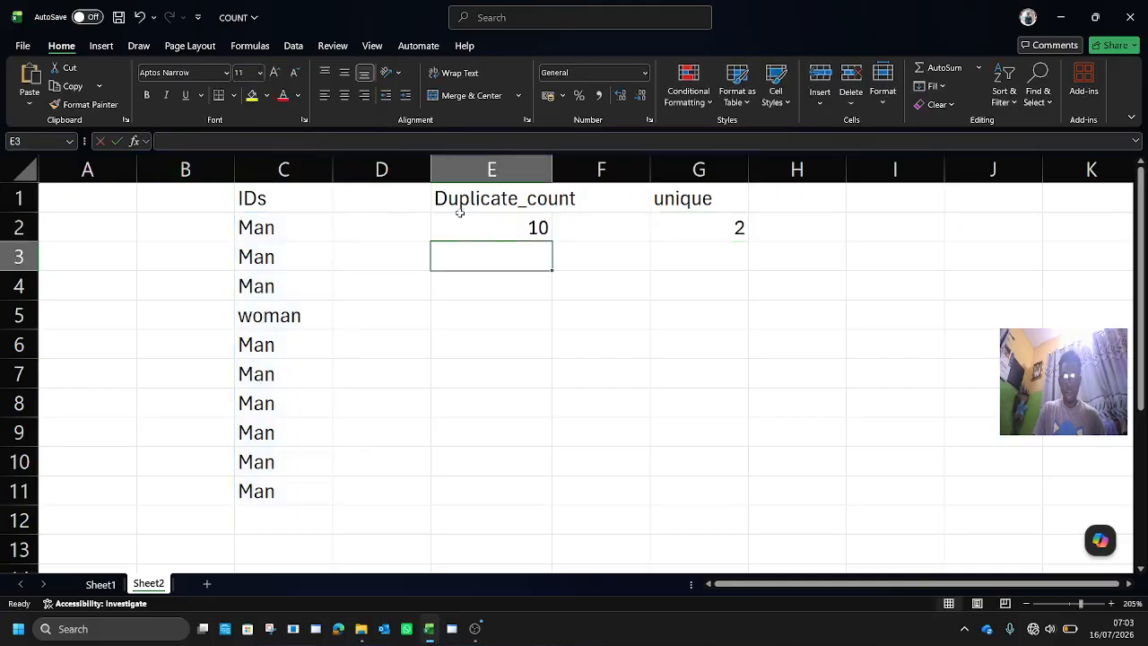
- Subtract the copied expression in E2 so the formula reads =COUNTA(C2:C11)-COUNTA(UNIQUE(C2:C11,,0))
click(478, 228)
click(292, 141)
text(-)
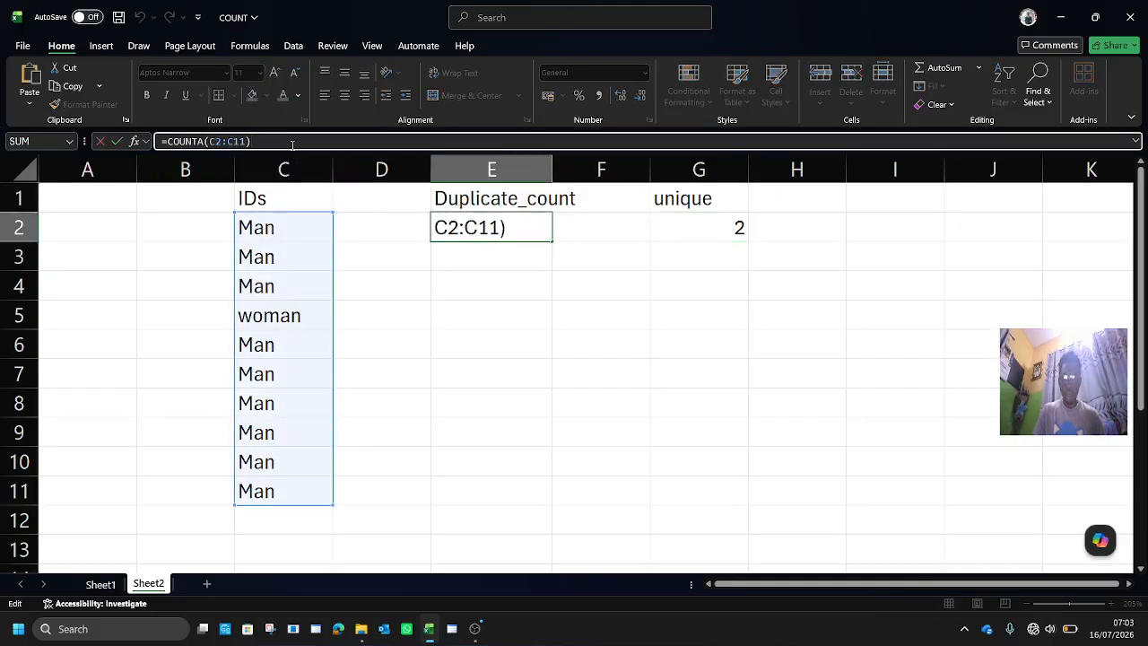
key(ctrl+v)
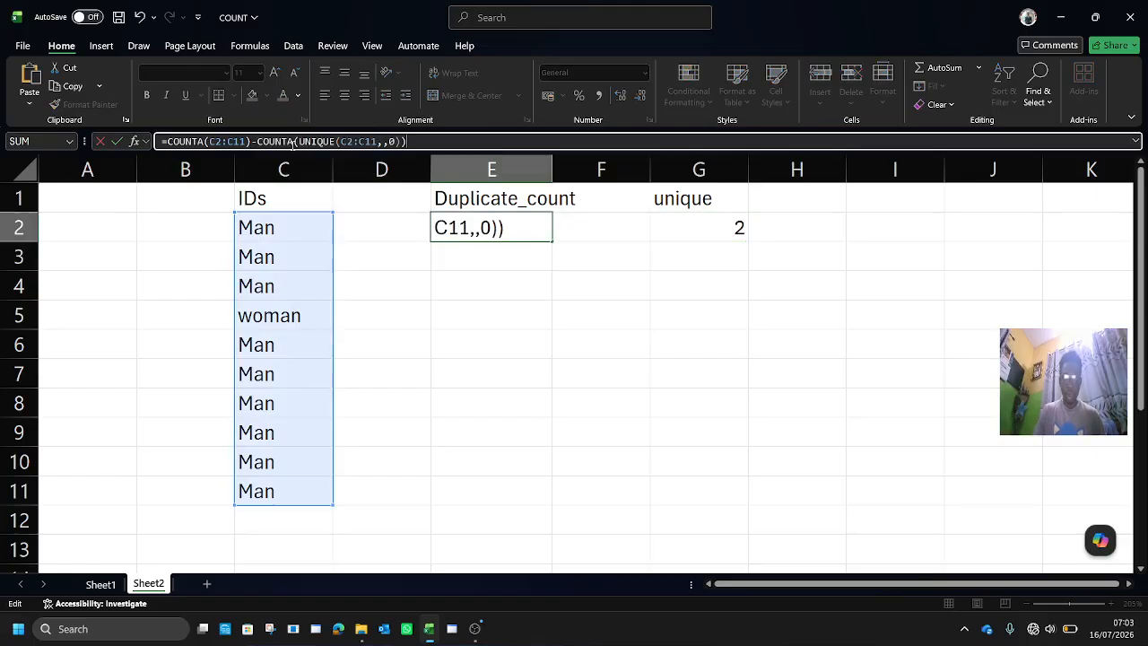
key(Return)
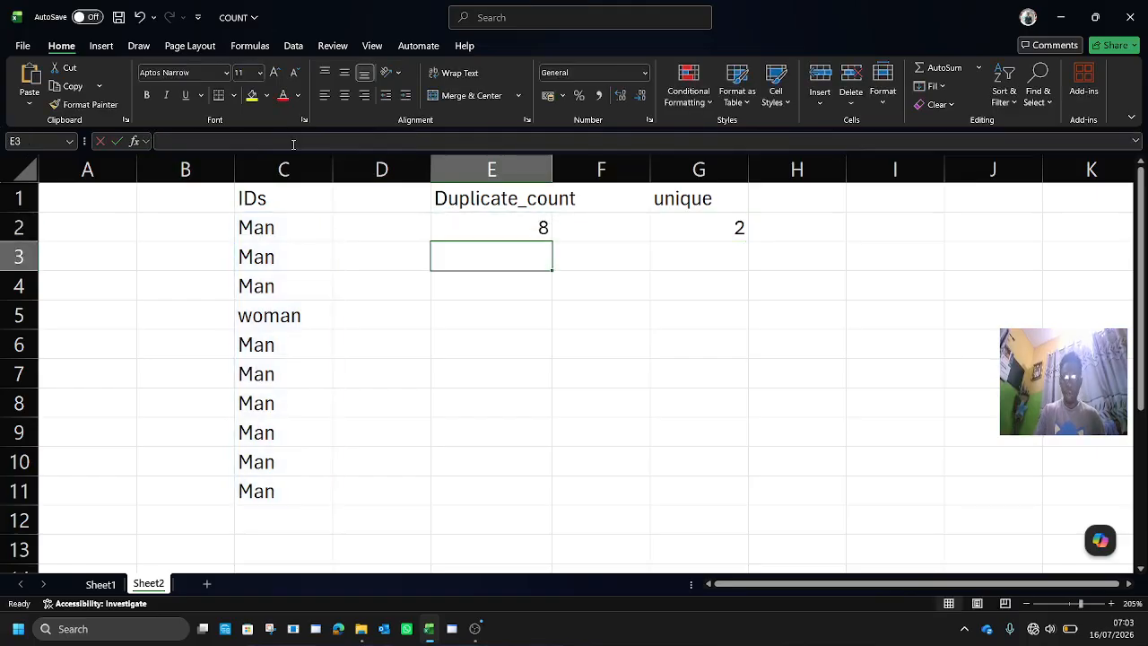
- Compare the duplicate and unique count formulas on Sheet1 with those in E2 and G2 on Sheet2
scroll(606, 248, up, 1)
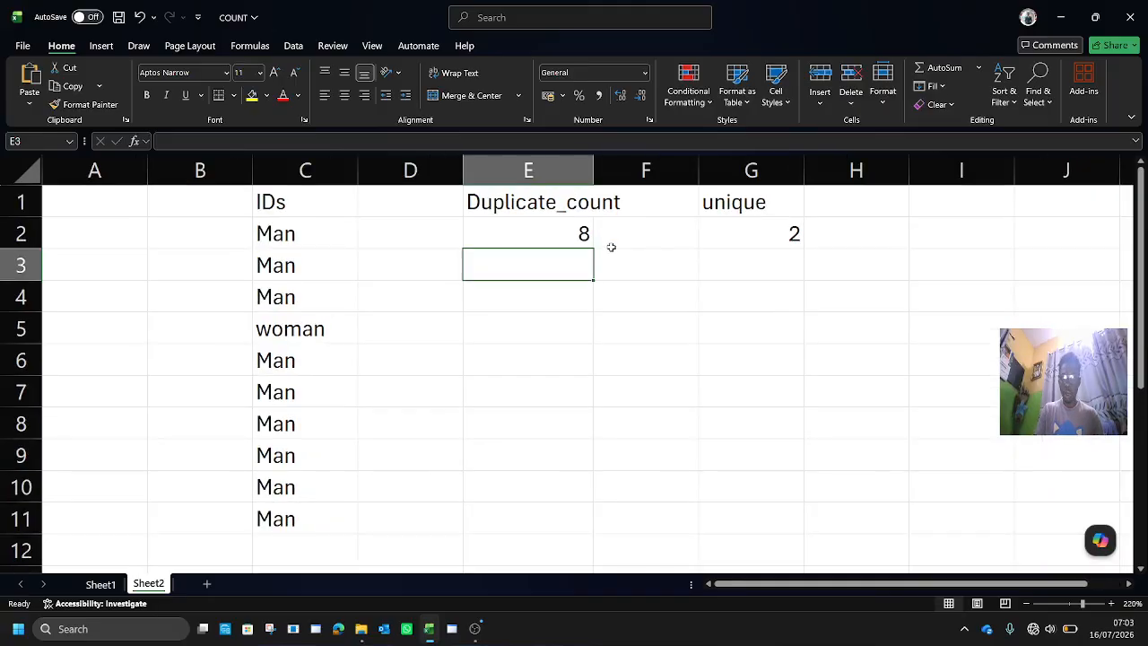
click(100, 583)
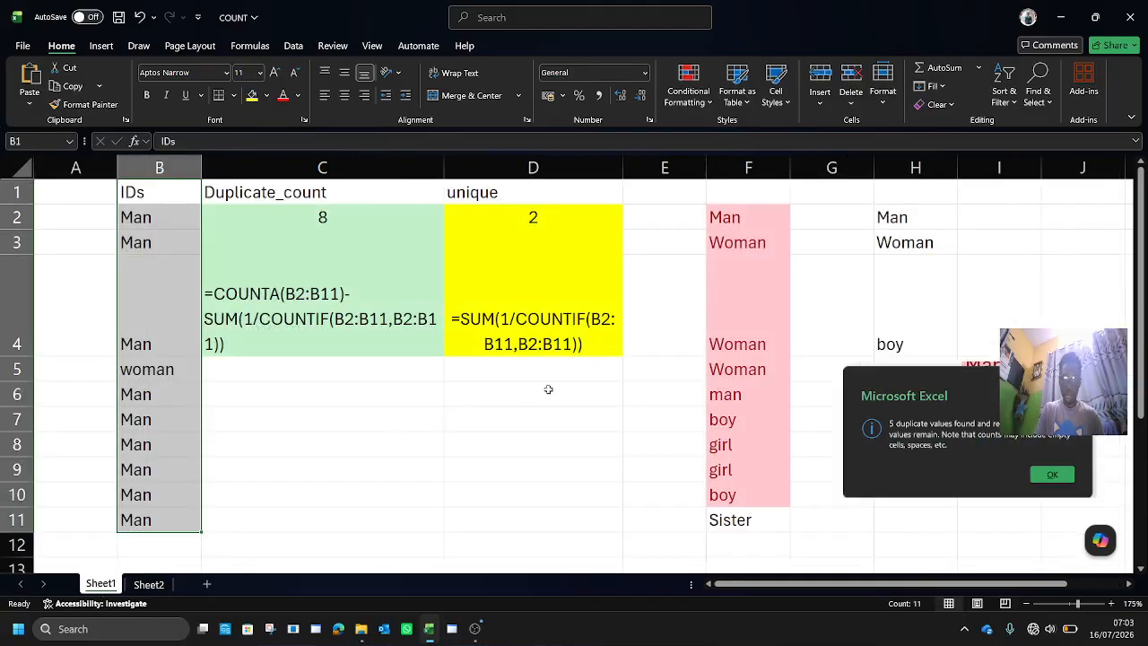
click(298, 284)
click(316, 222)
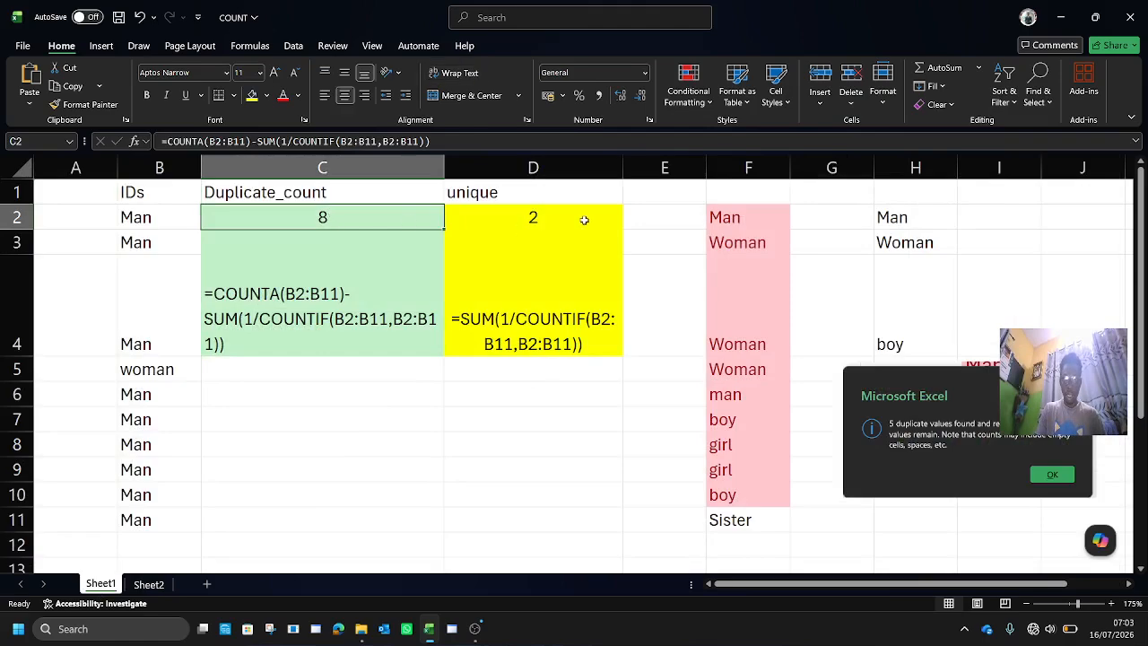
click(548, 223)
click(356, 320)
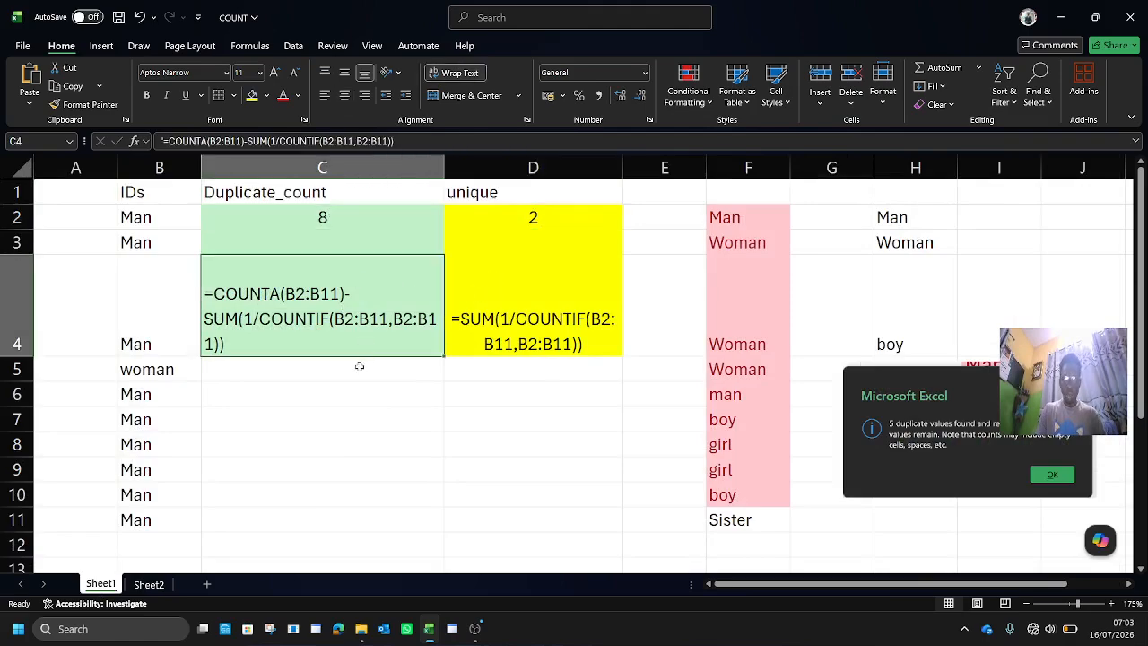
click(524, 321)
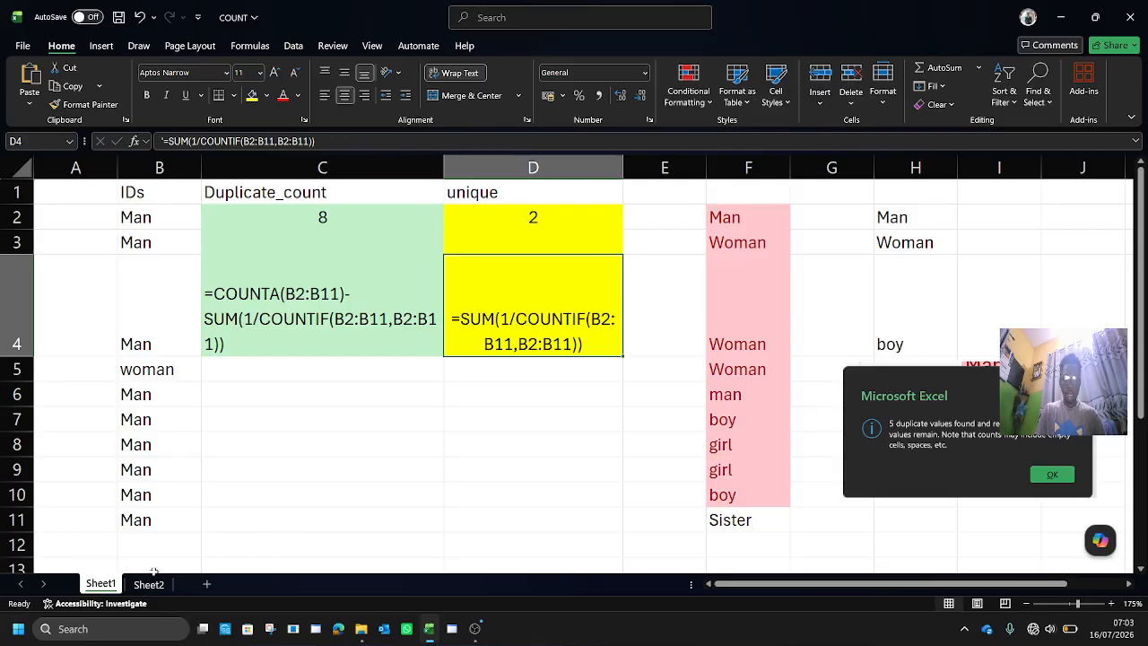
click(151, 581)
click(567, 239)
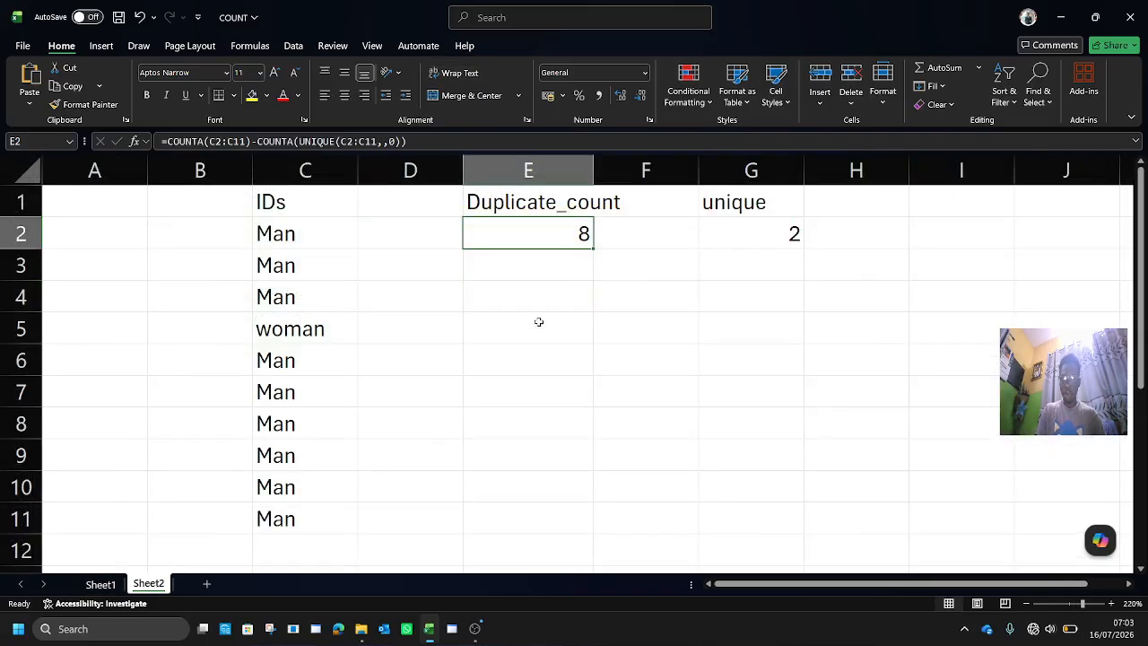
click(764, 219)
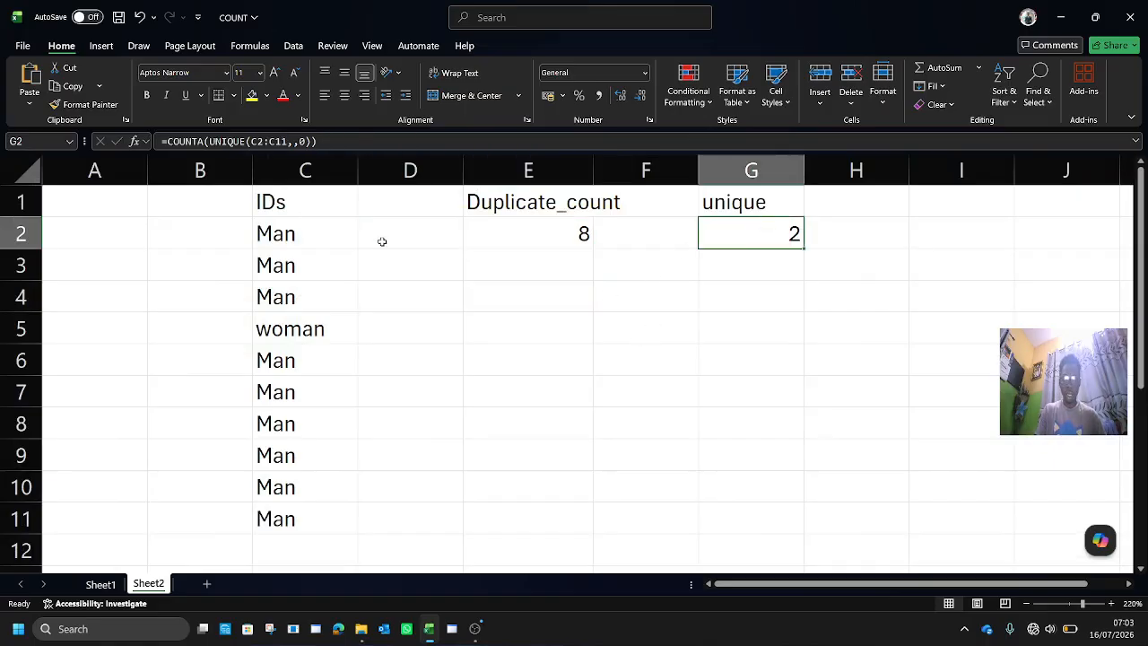
click(569, 238)
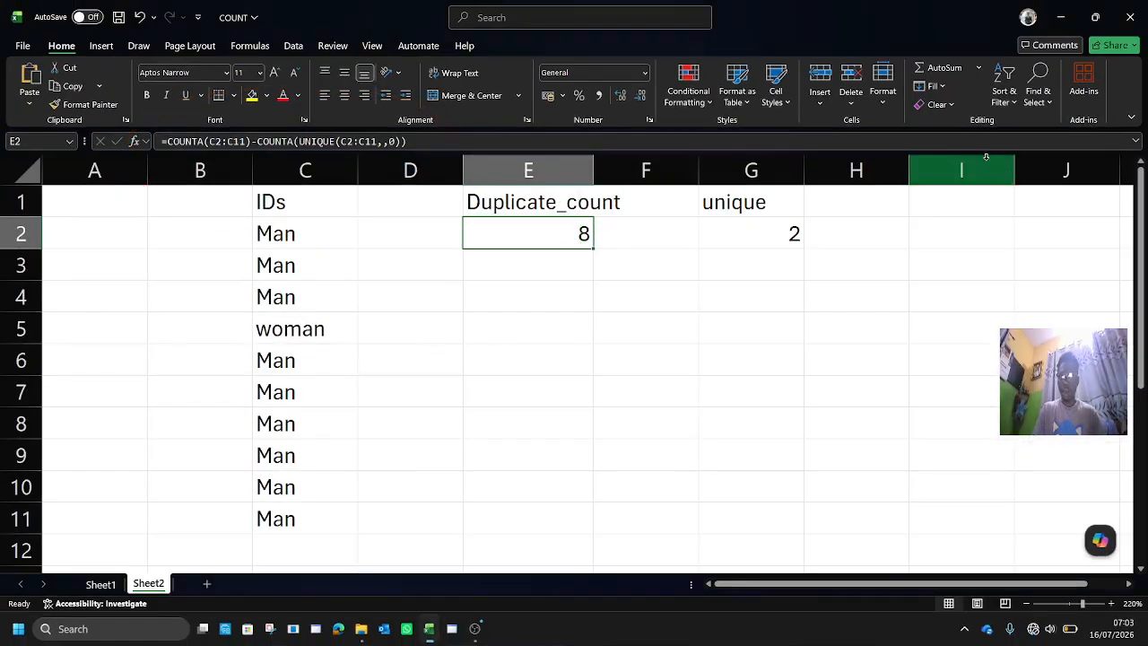
click(751, 224)
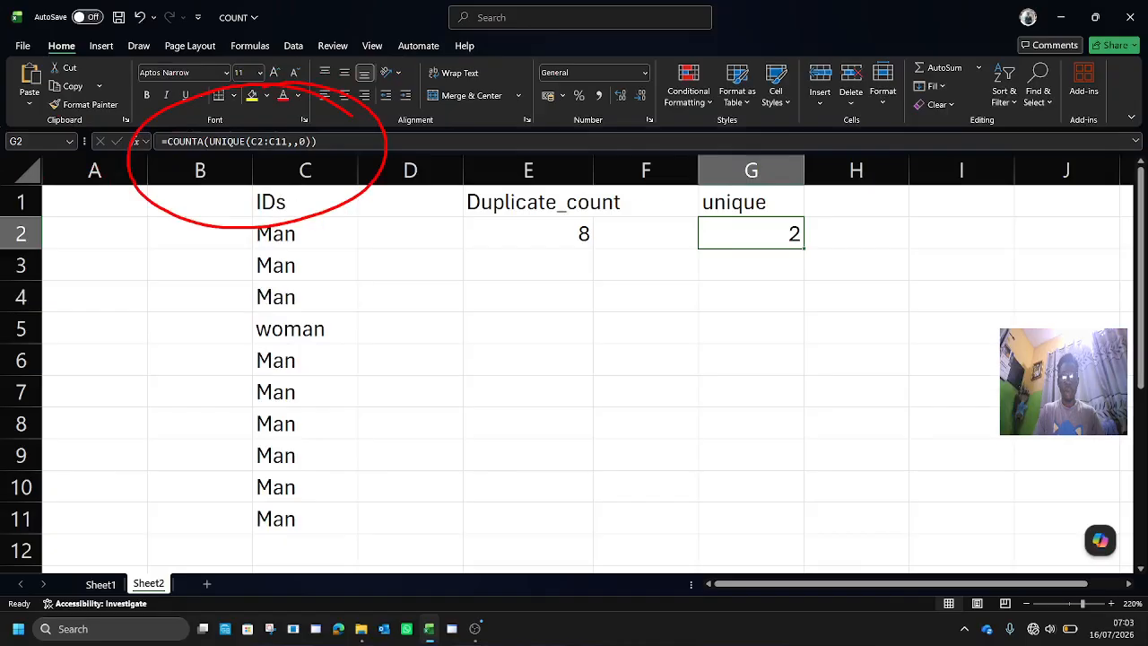
- Inspect the arguments of the =COUNTA(UNIQUE(C2:C11,,0)) formula in cell G2
double_click(739, 232)
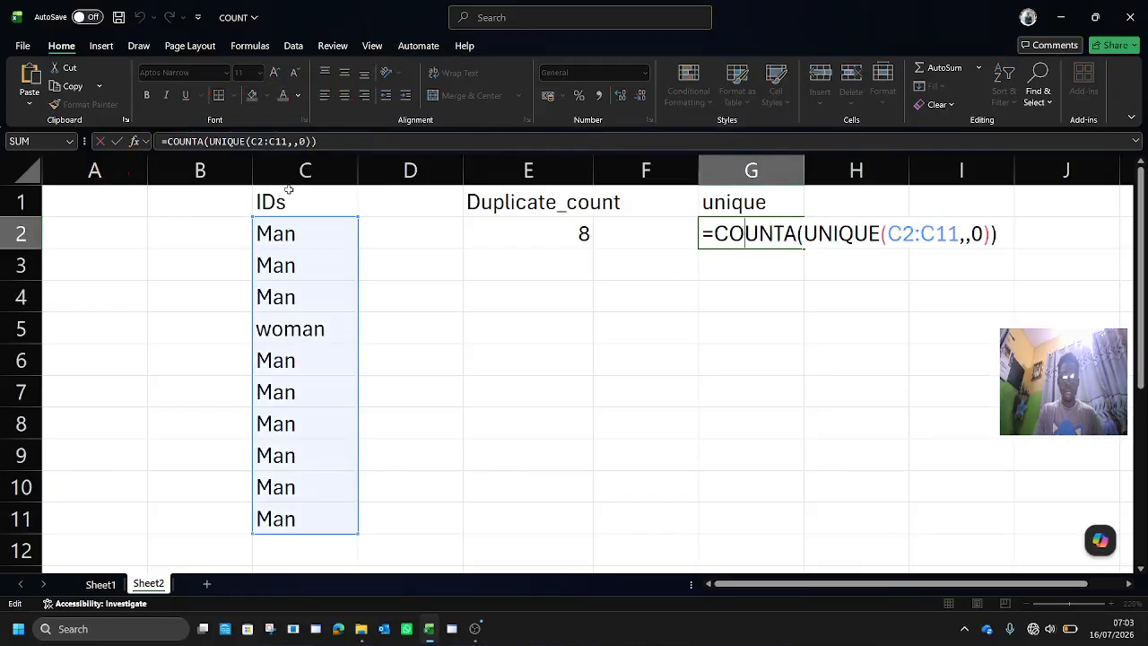
click(306, 142)
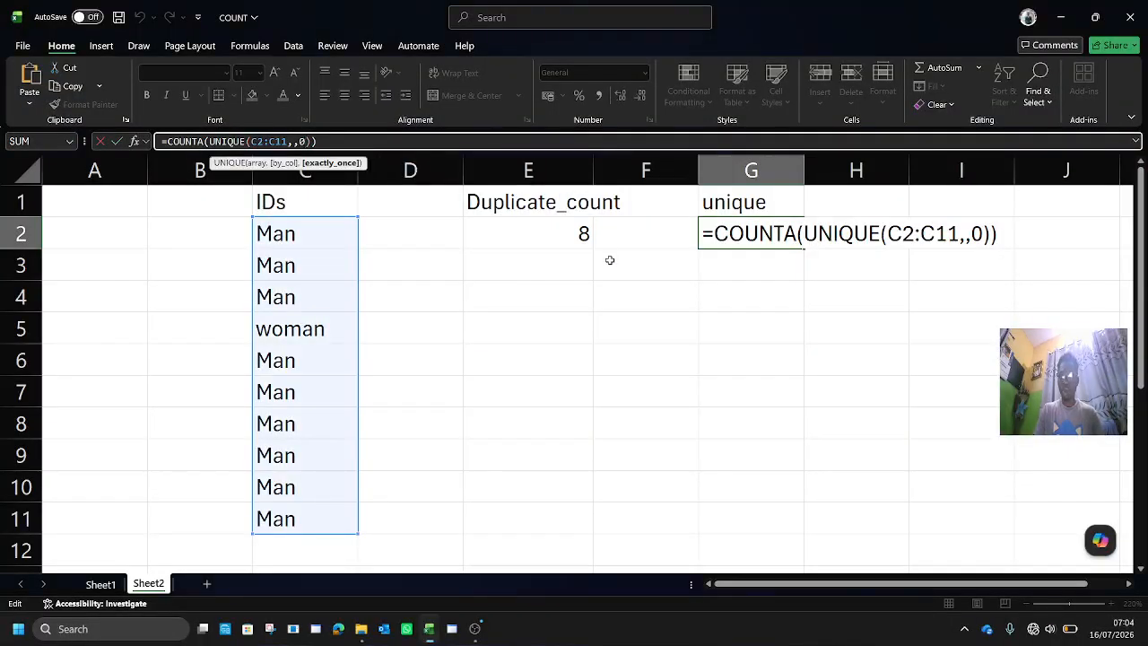
key(ctrl+Return)
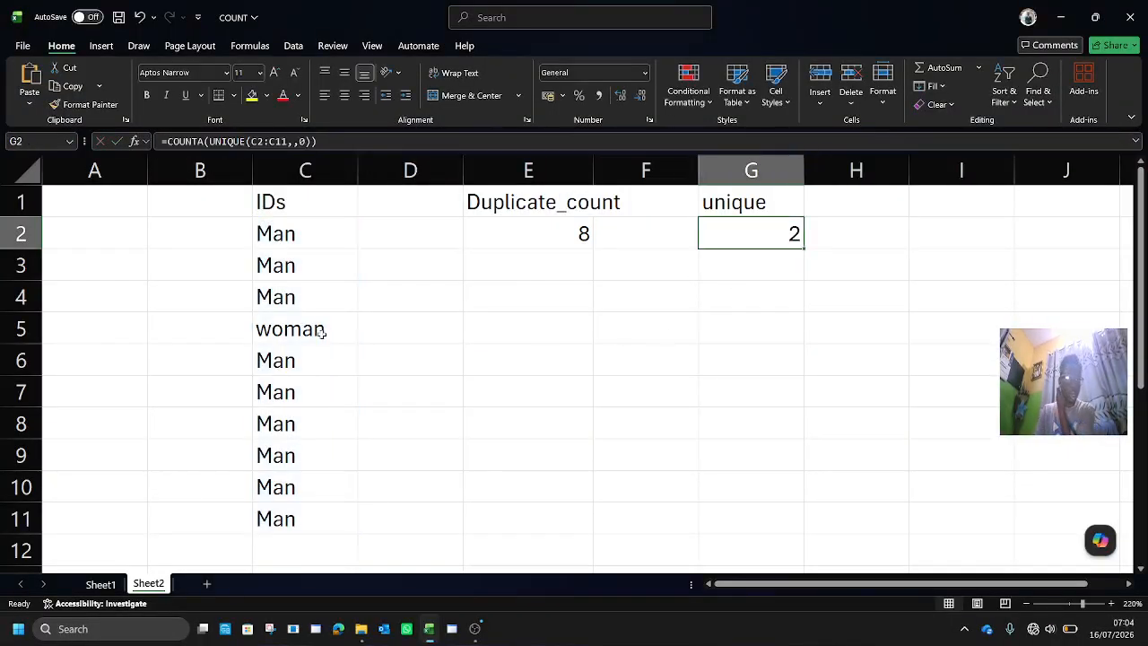
- Move the duplicate-removal message picture on Sheet1 so it sits below the formulas in columns C and D
click(100, 583)
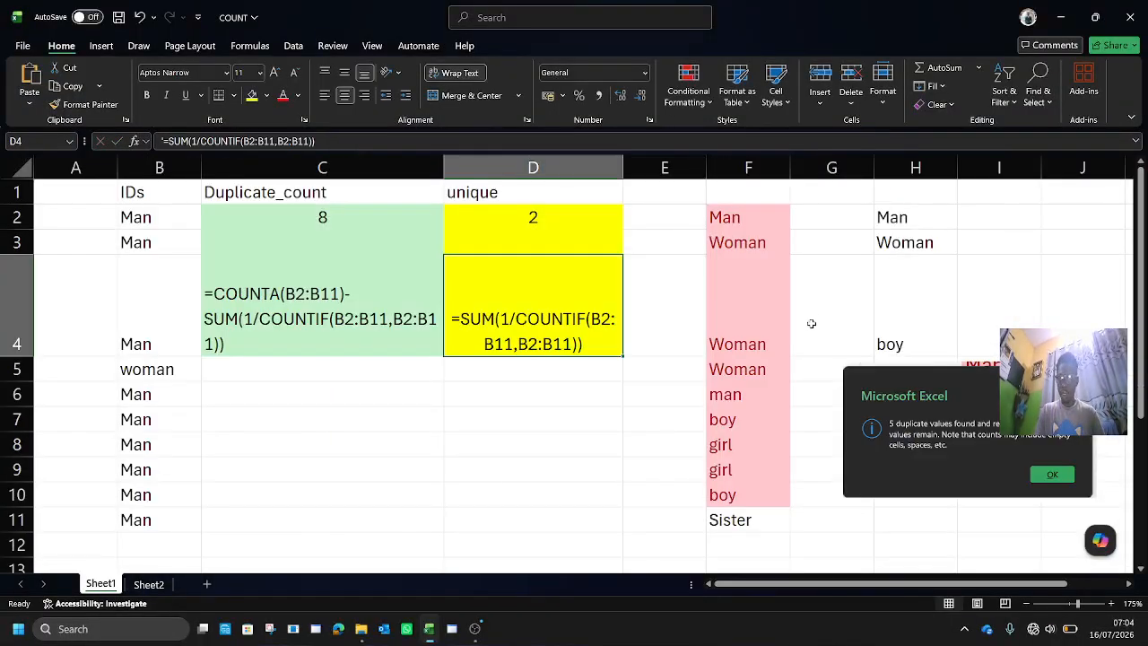
scroll(811, 323, down, 1)
scroll(828, 333, up, 1)
drag(890, 386, 392, 349)
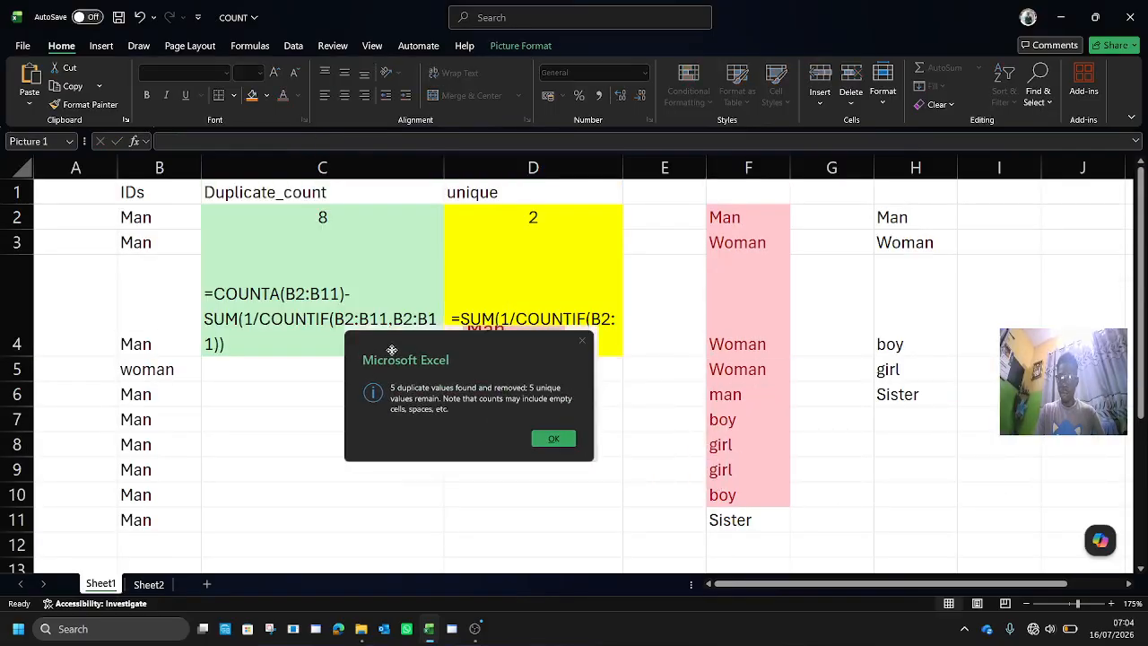
- Copy the list in F2:F11 on Sheet1 and paste it as values over the IDs from C2 on Sheet2
drag(753, 218, 764, 521)
key(ctrl+c)
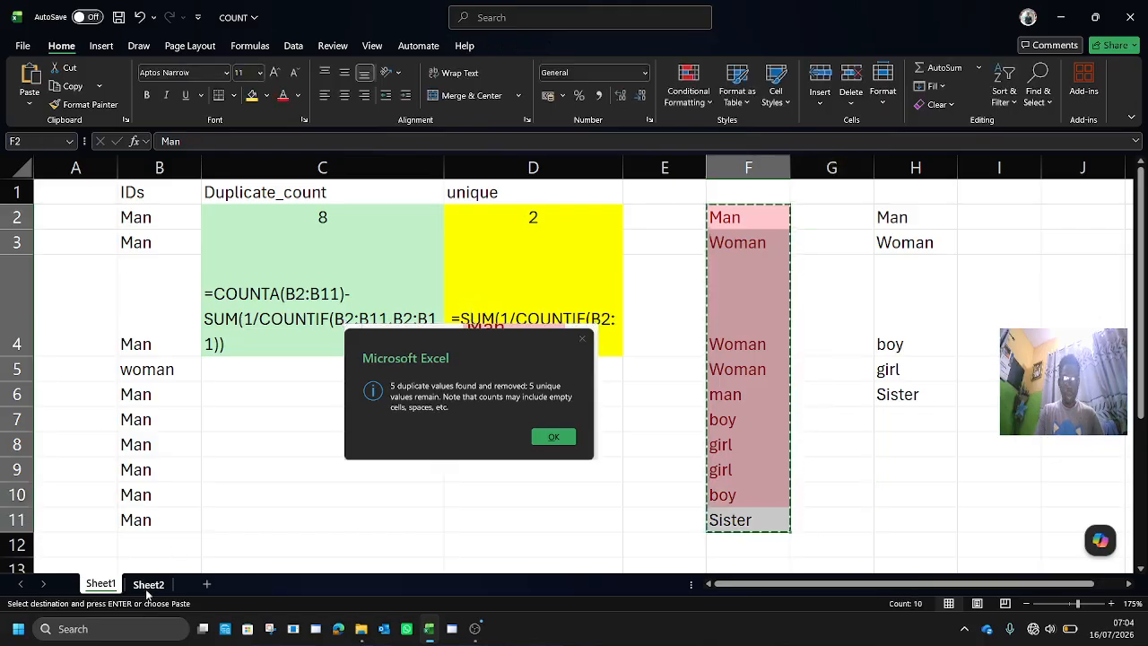
click(148, 585)
click(297, 239)
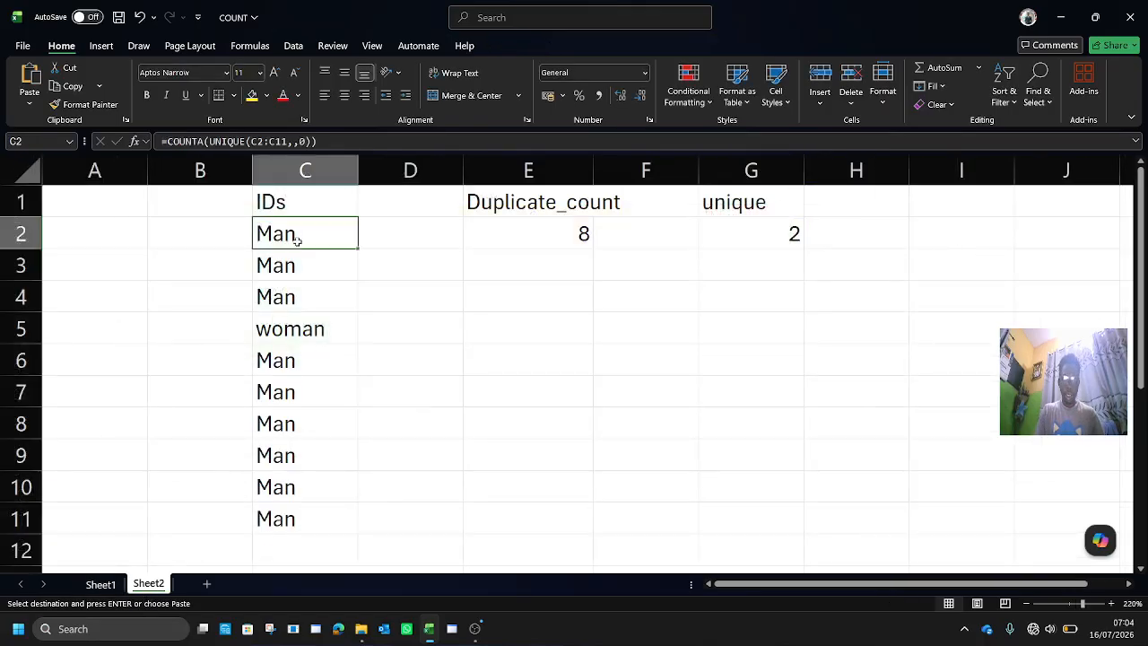
right_click(297, 238)
click(353, 223)
click(559, 310)
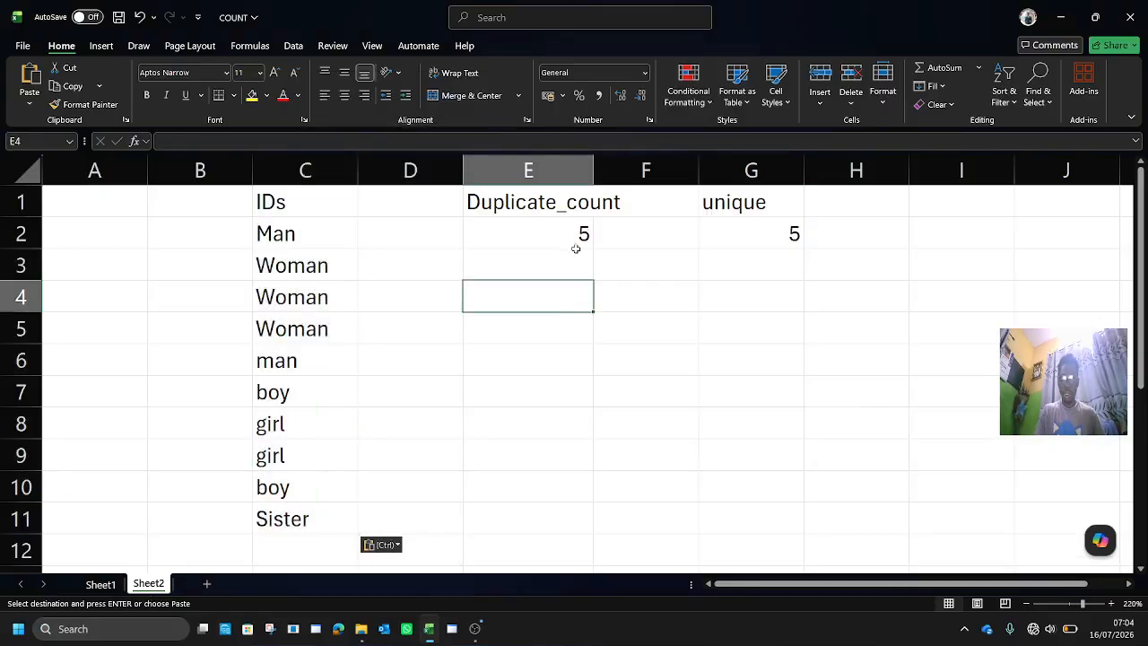
- Compare the duplicate count in E2 with the unique count in G2 for the pasted IDs
click(566, 231)
click(747, 233)
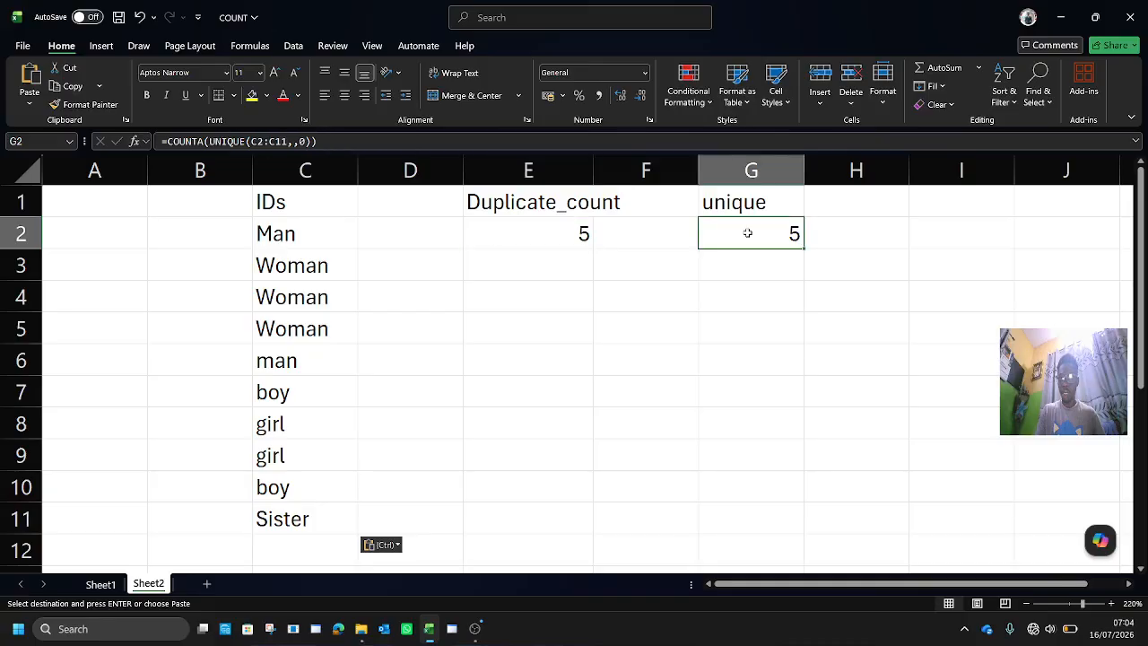
click(529, 227)
click(727, 241)
click(584, 230)
click(709, 240)
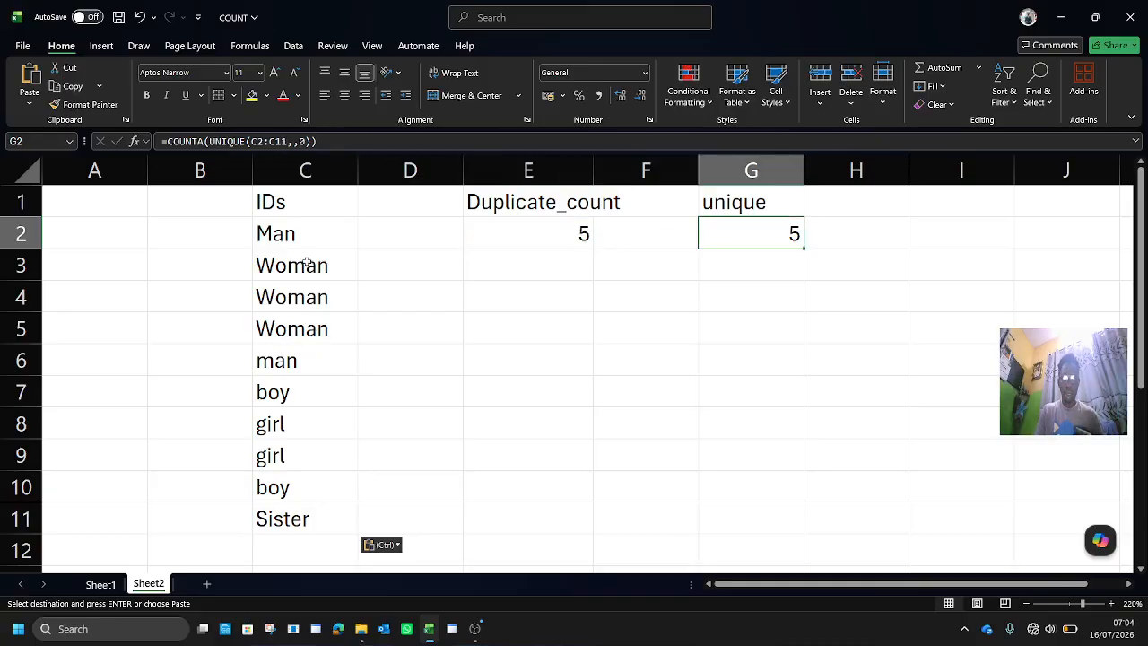
- Fill the ID cells C2:C11 with Man and fit column E's width to its Duplicate_count heading
drag(298, 233, 278, 524)
key(Return)
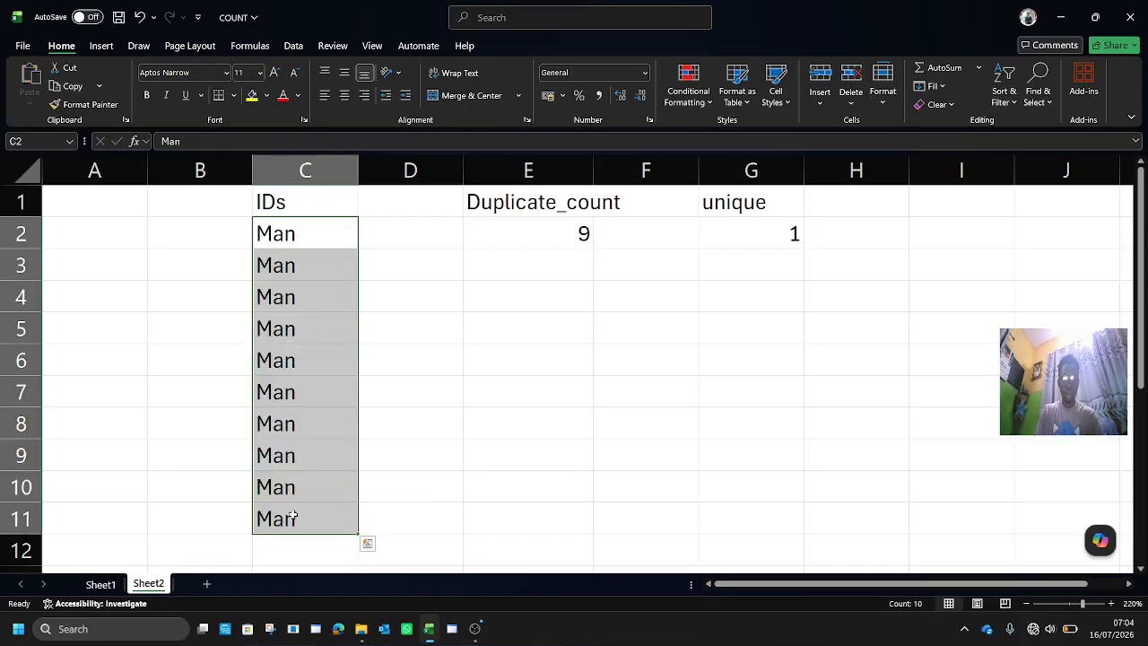
click(518, 286)
click(559, 232)
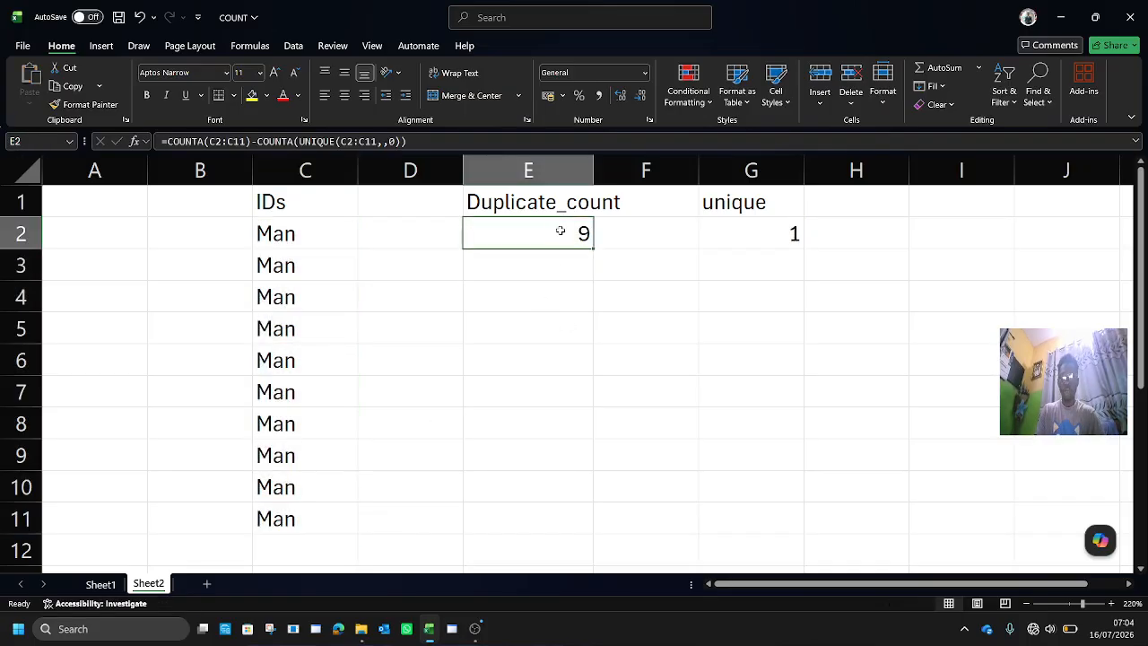
double_click(594, 179)
click(738, 240)
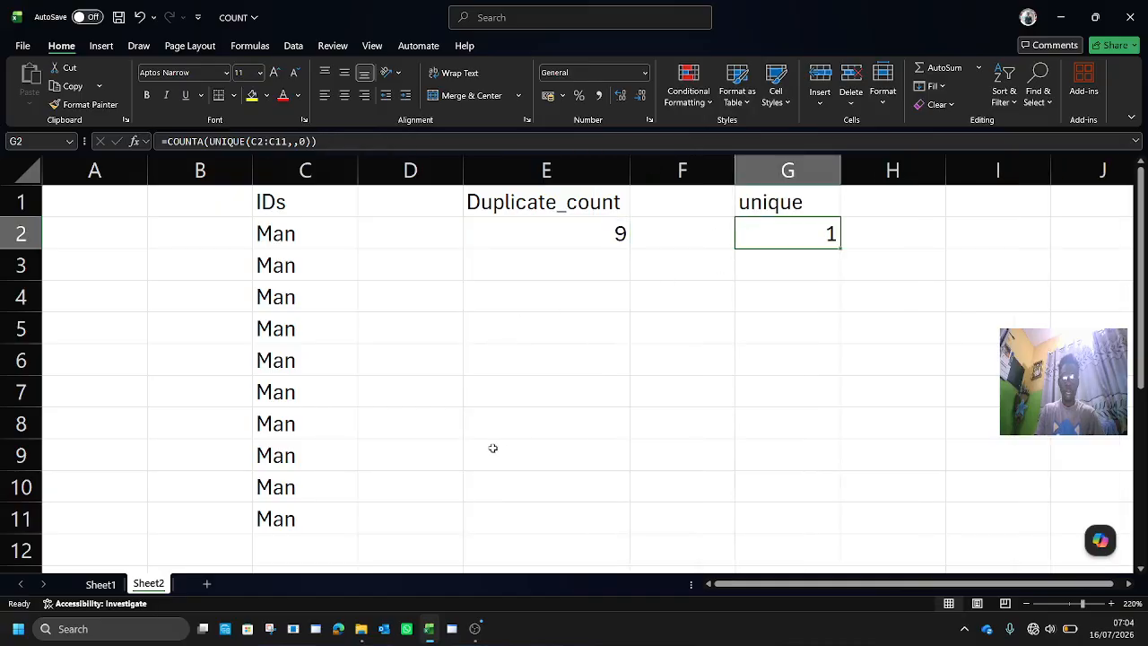
- Show E2's formula =COUNTA(C2:C11)-COUNTA(UNIQUE(C2:C11,,0)) as wrapped text in cell E4
click(510, 275)
click(543, 229)
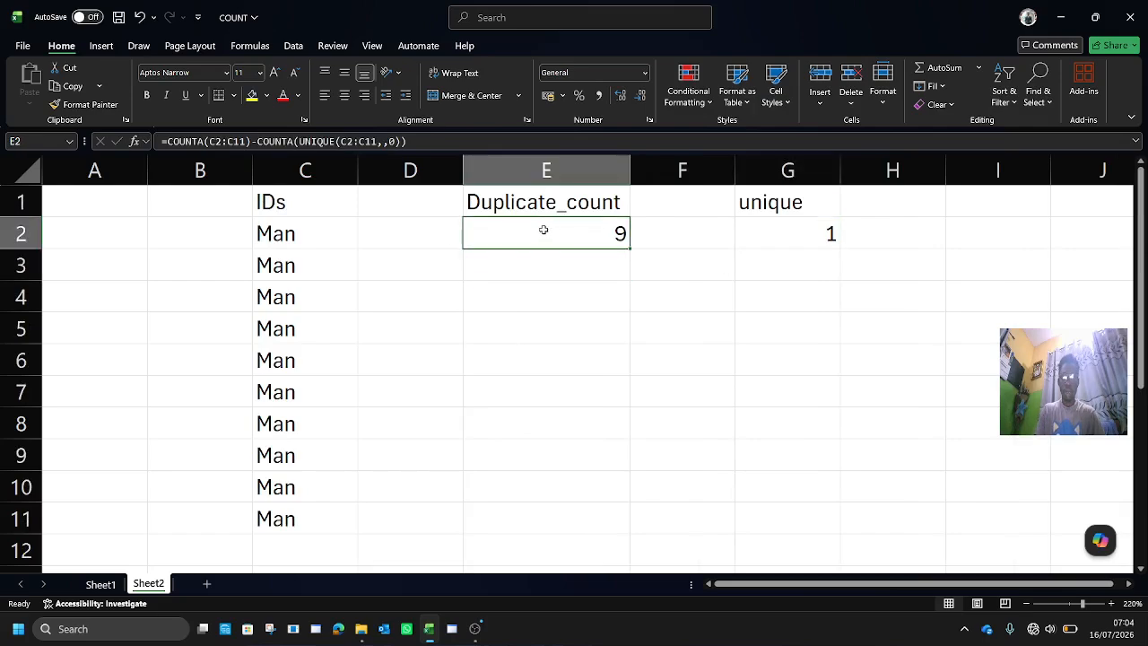
double_click(543, 230)
key(Escape)
click(515, 299)
text(')
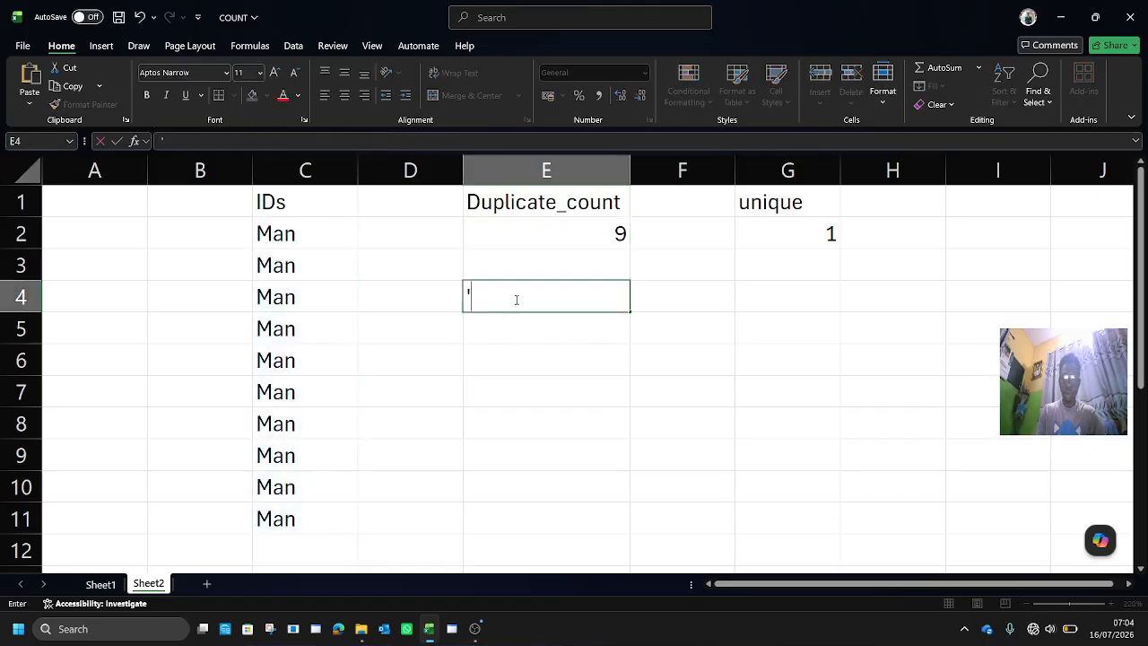
key(ctrl+v)
key(Tab)
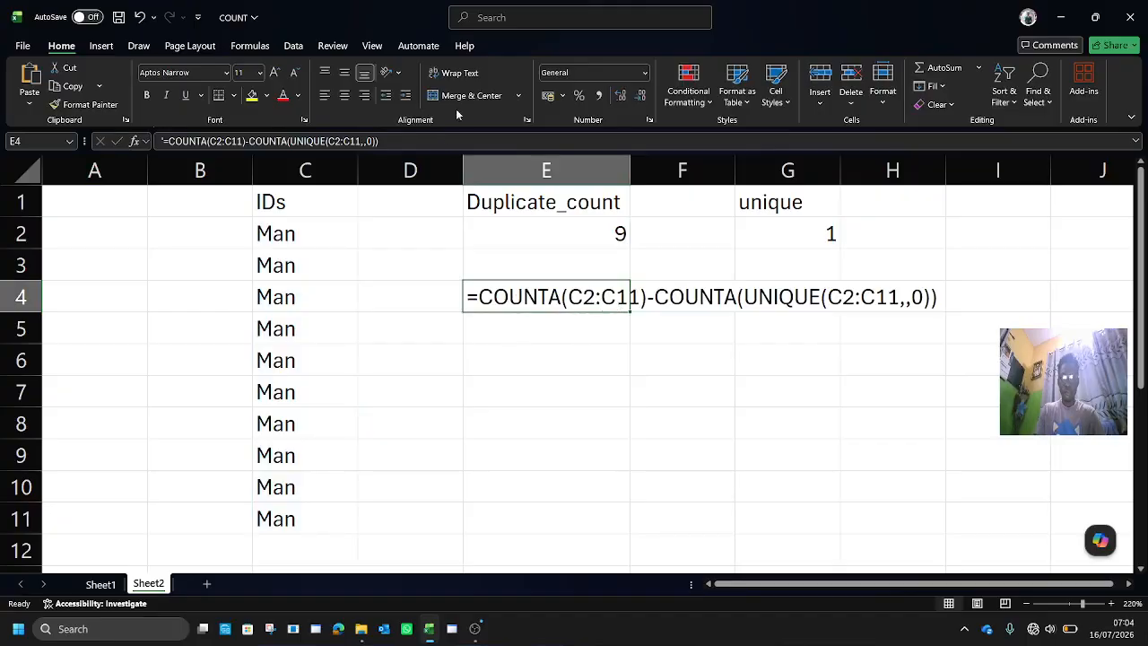
click(459, 73)
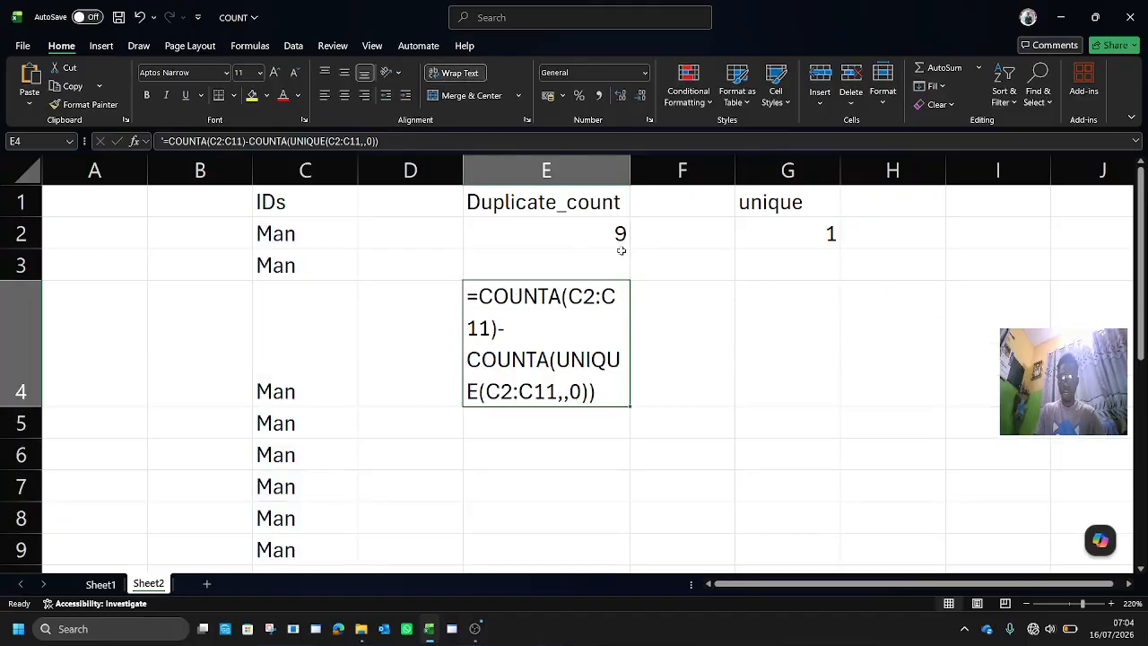
- Apply a light green fill to cells E2:E4
drag(605, 240, 574, 377)
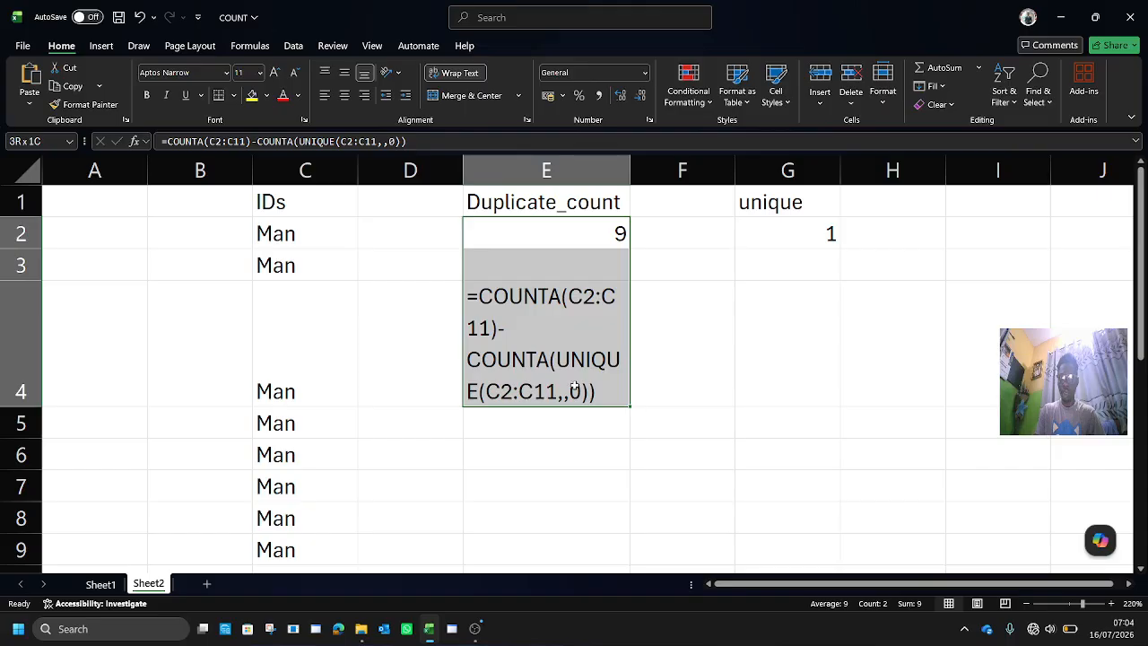
click(266, 95)
click(435, 180)
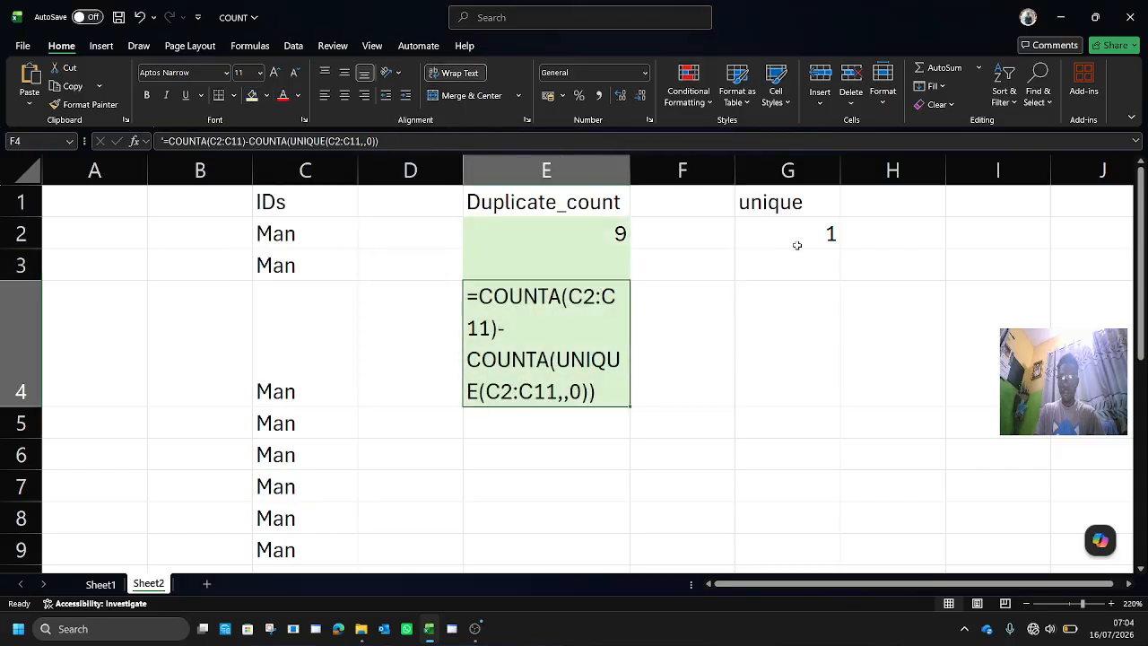
- Show G2's formula =COUNTA(UNIQUE(C2:C11,,0)) as wrapped text in cell G4
click(802, 320)
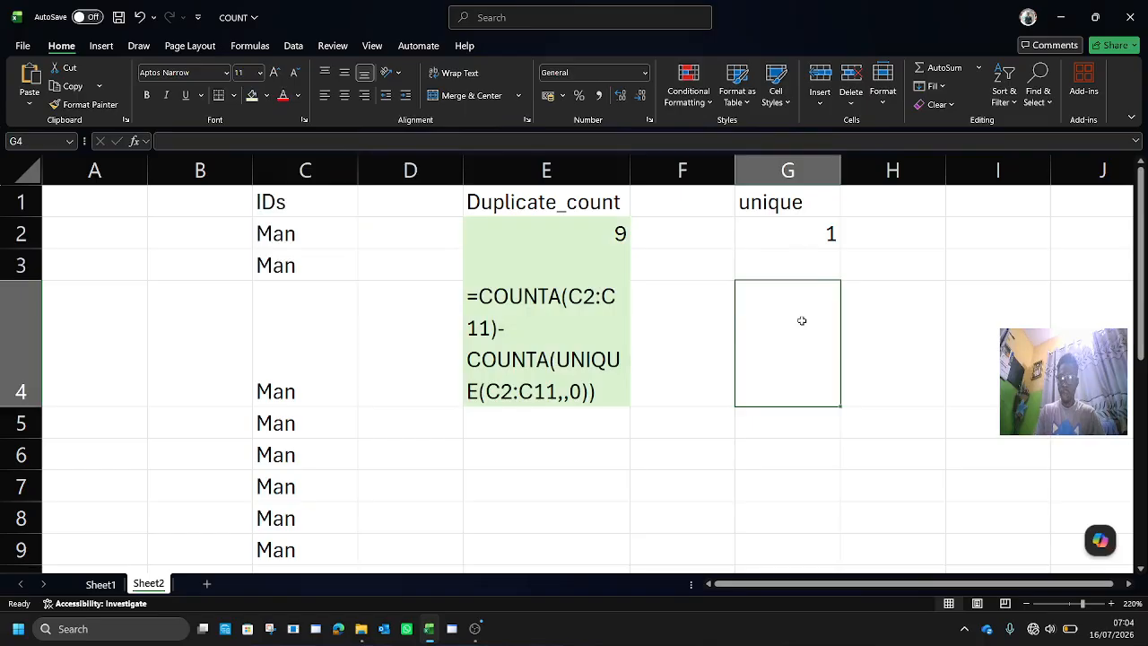
text(=)
key(Escape)
click(738, 234)
click(351, 141)
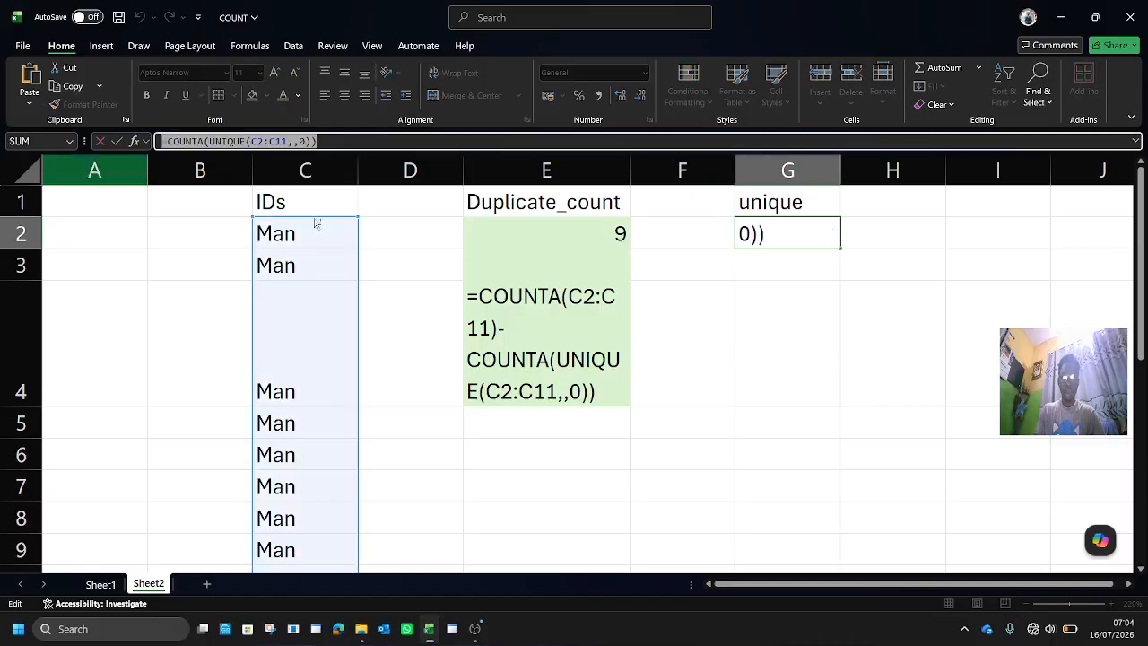
key(Escape)
double_click(794, 340)
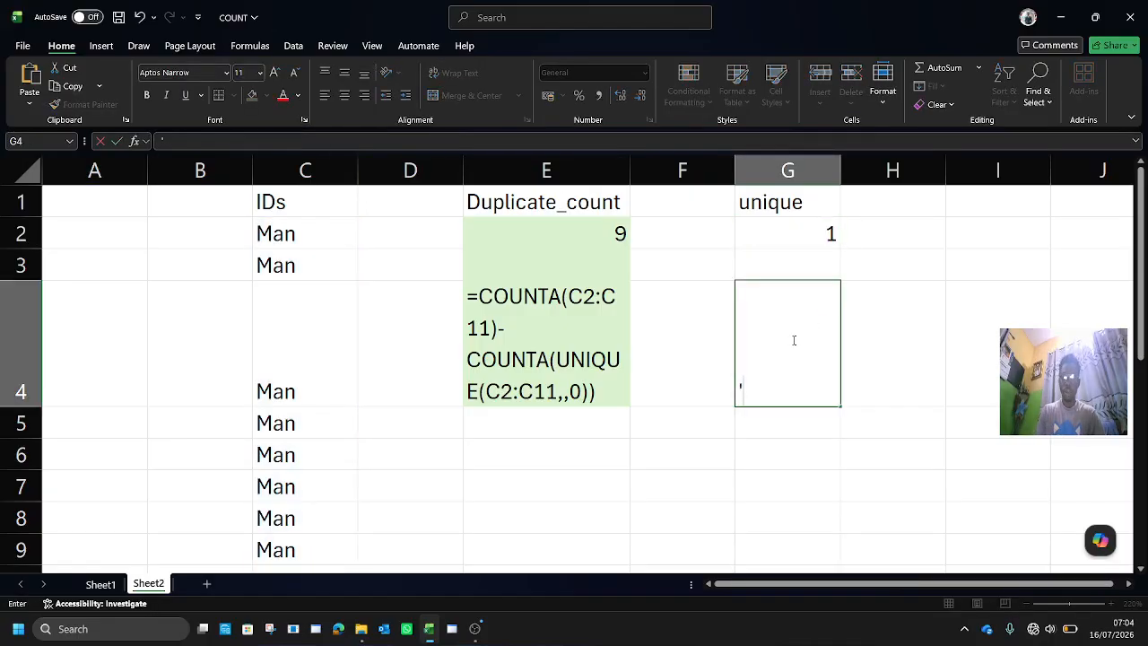
text(')
key(ctrl+v)
key(Return)
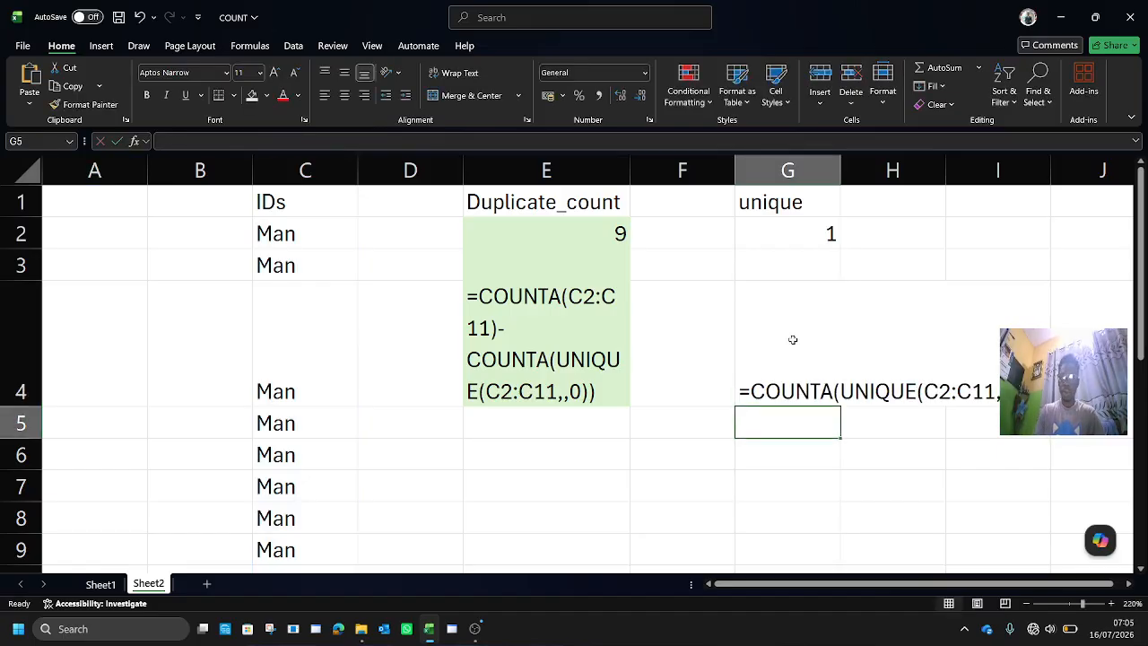
click(792, 338)
click(453, 72)
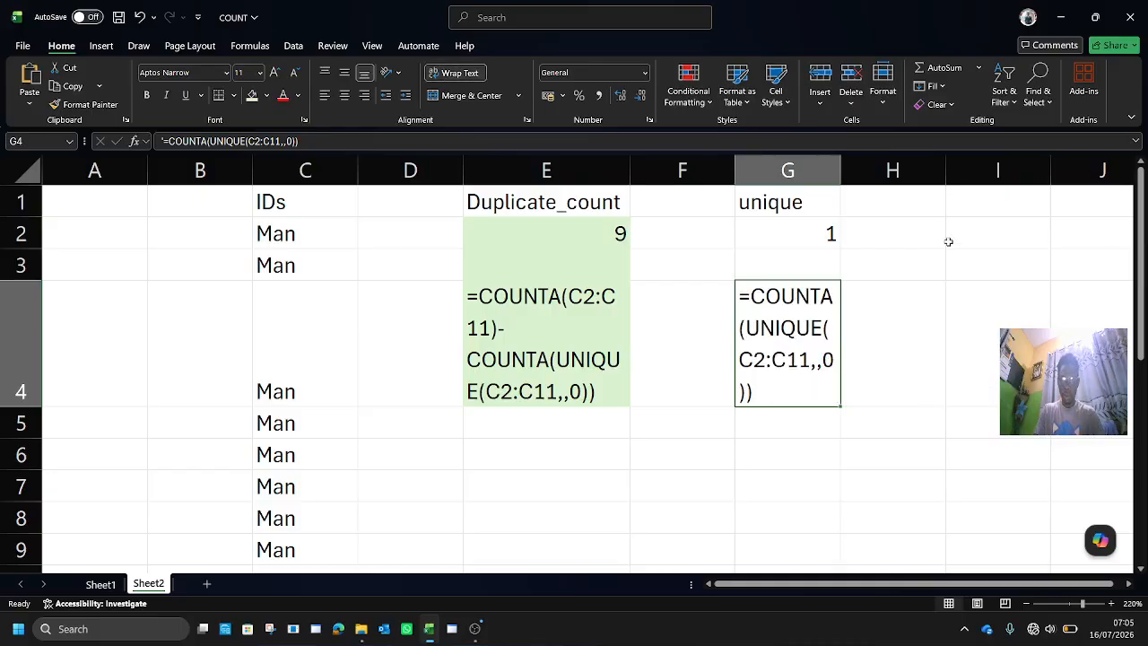
- Apply a light blue fill to cells G2:G4
drag(737, 231, 789, 379)
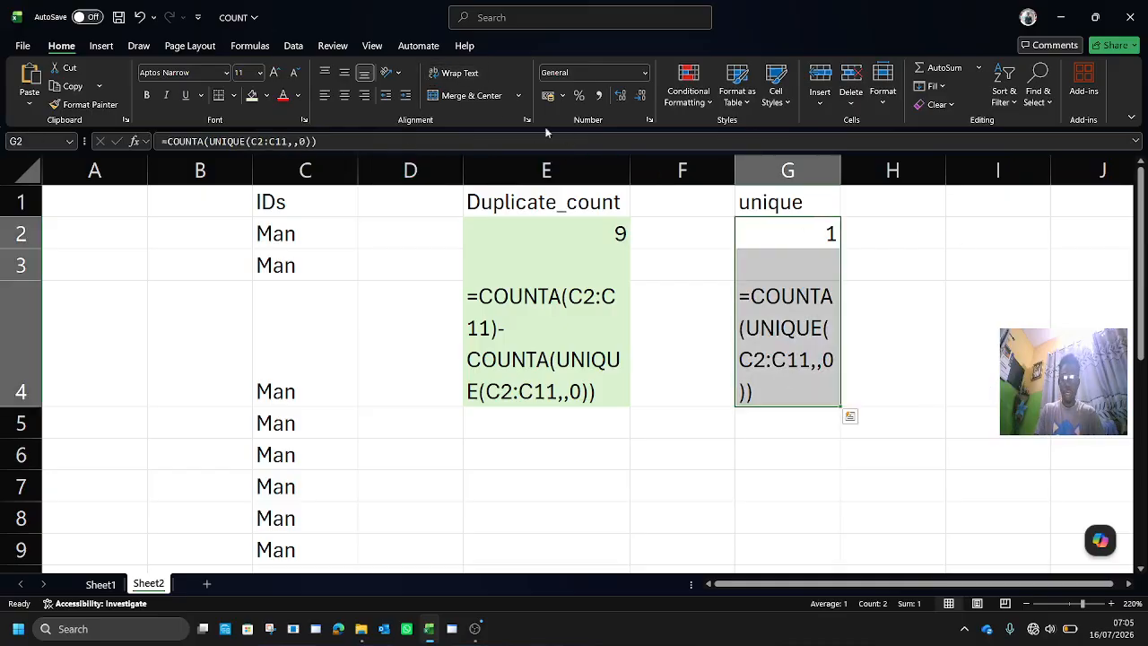
click(266, 95)
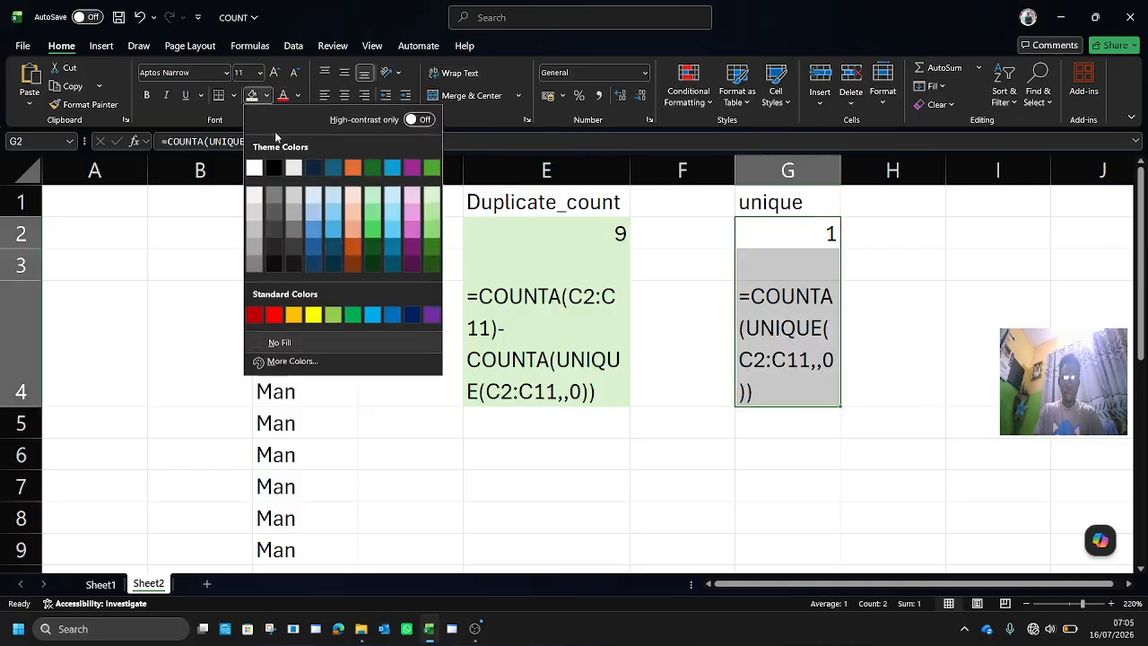
click(332, 207)
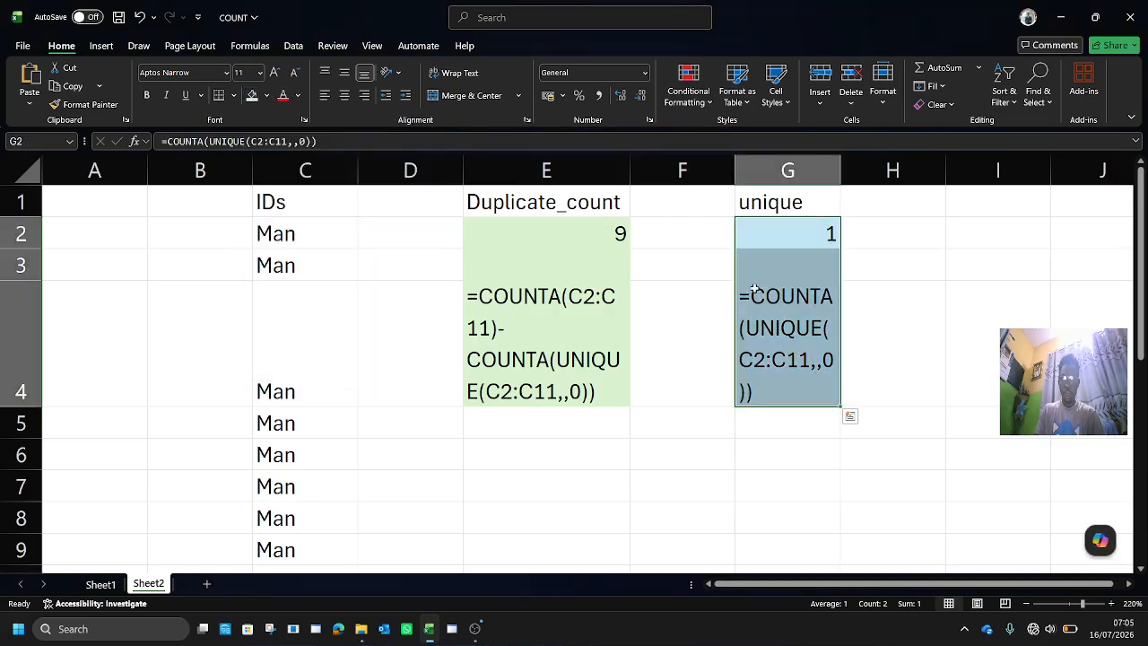
click(723, 335)
scroll(594, 359, down, 1)
scroll(597, 359, up, 1)
scroll(594, 359, down, 1)
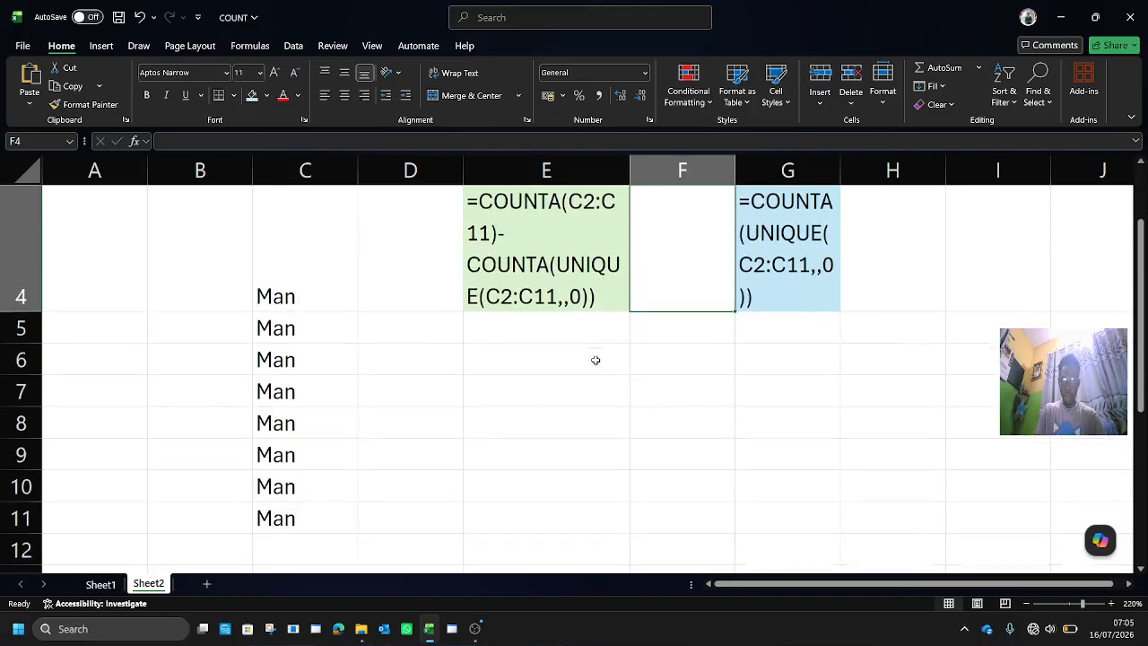
ctrl+scroll(630, 374, down, 3)
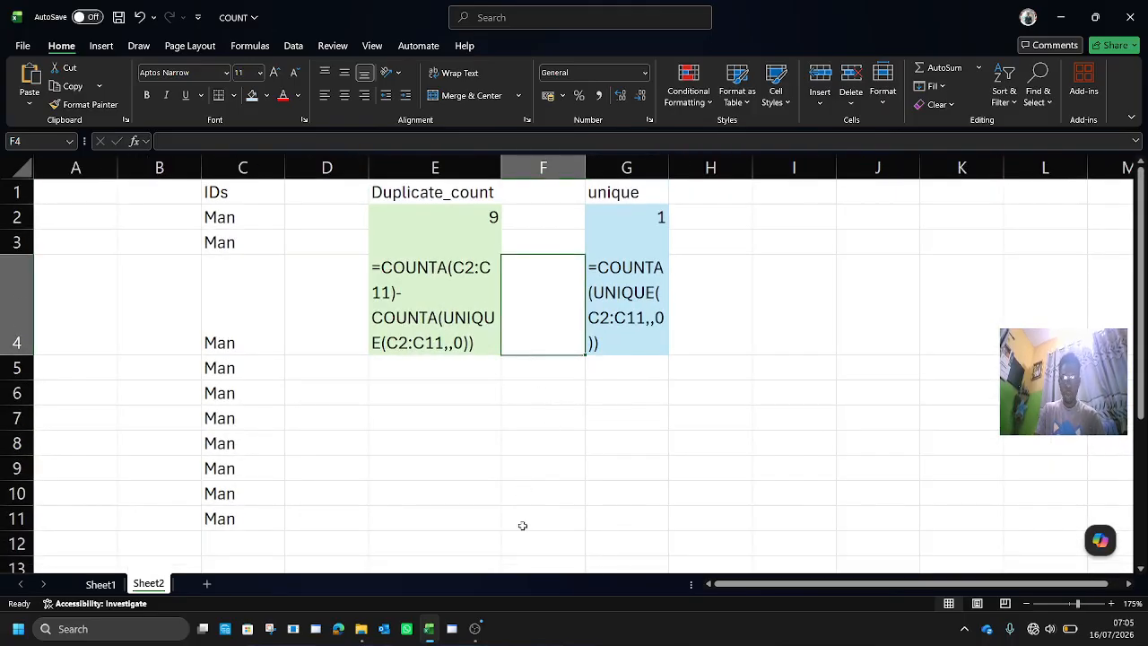
click(474, 627)
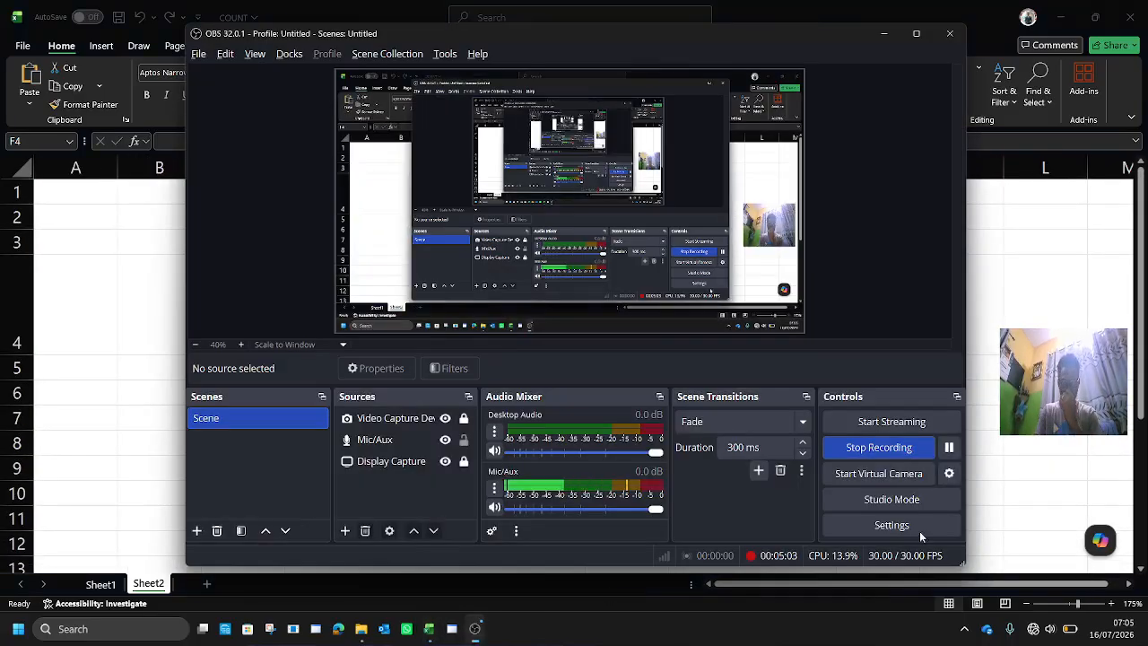